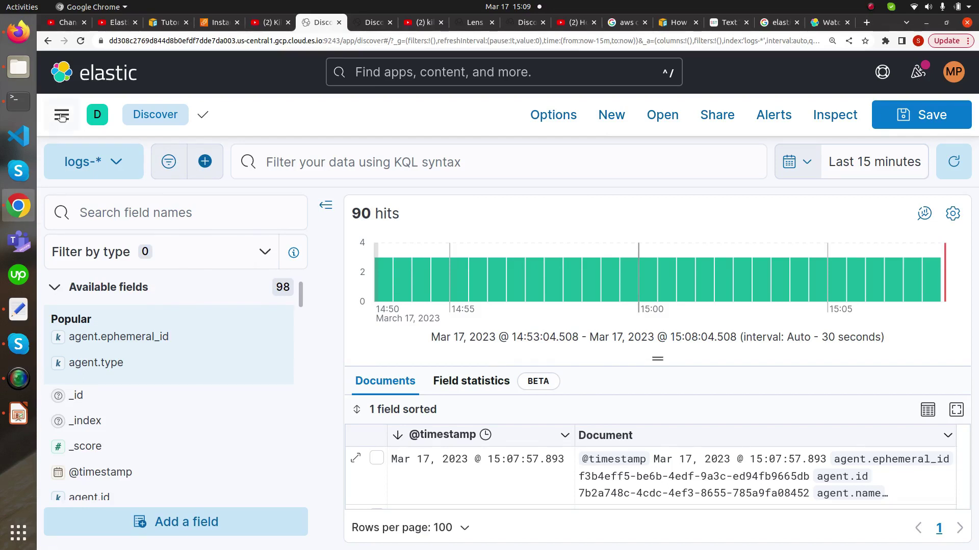
# Step: Open Stack Management from Kibana's main navigation menu
pyautogui.click(61, 116)
pyautogui.scroll(-15, 142, 380)
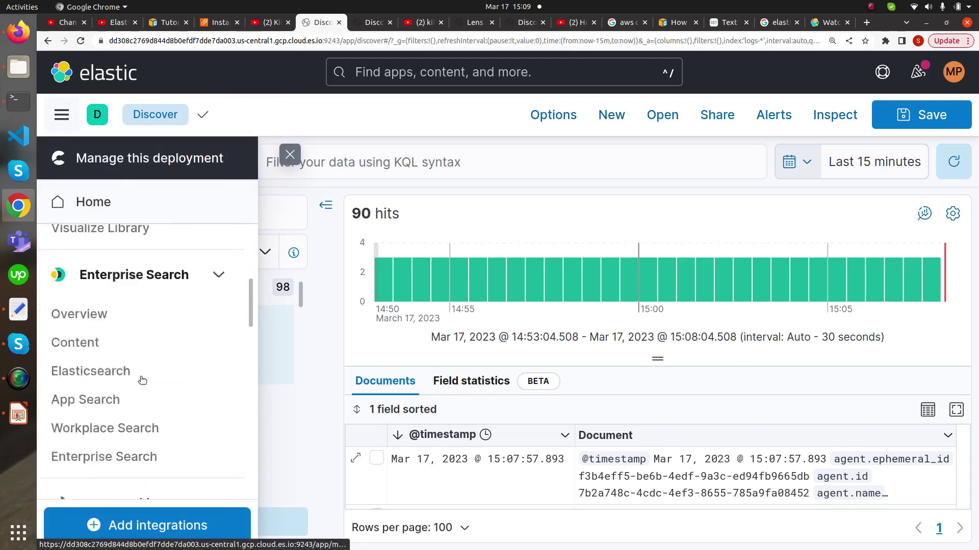
pyautogui.scroll(-6, 143, 380)
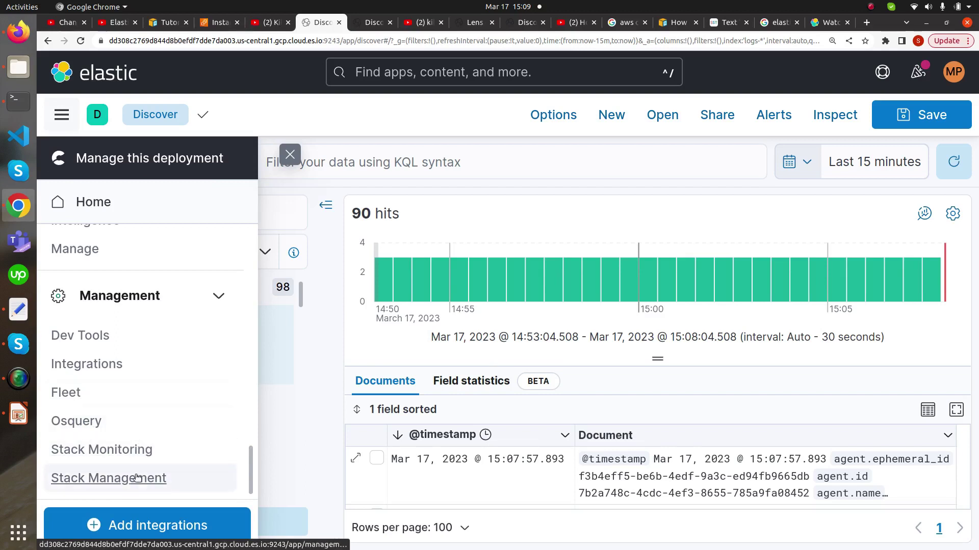
pyautogui.click(136, 481)
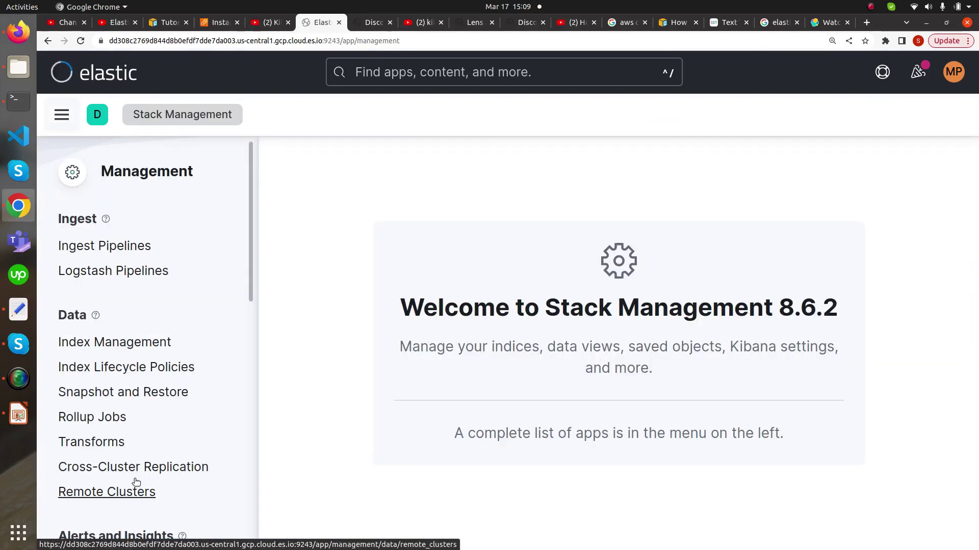
# Step: Go to Alerts and Insights > Watcher and bring up the watch creation options
pyautogui.scroll(-3, 158, 413)
pyautogui.scroll(-2, 158, 412)
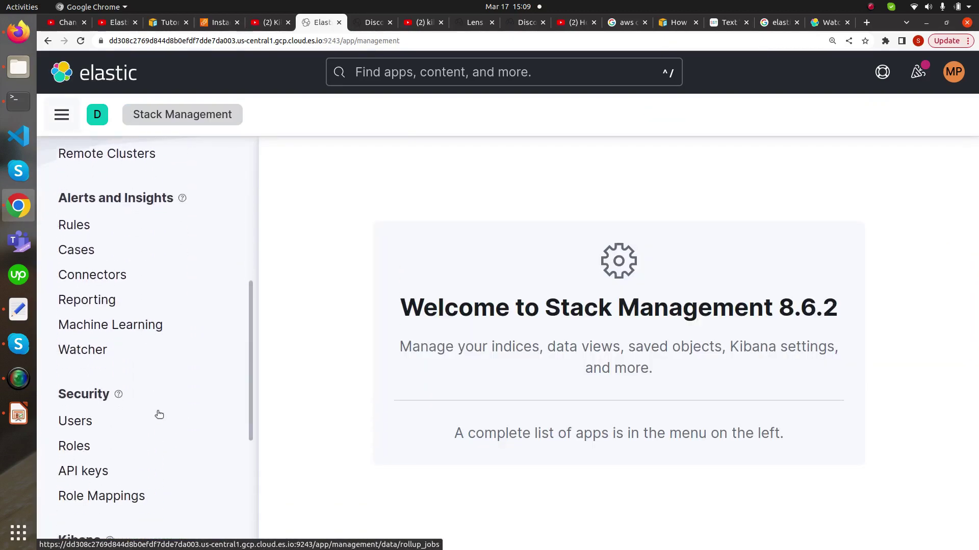
pyautogui.moveTo(129, 202)
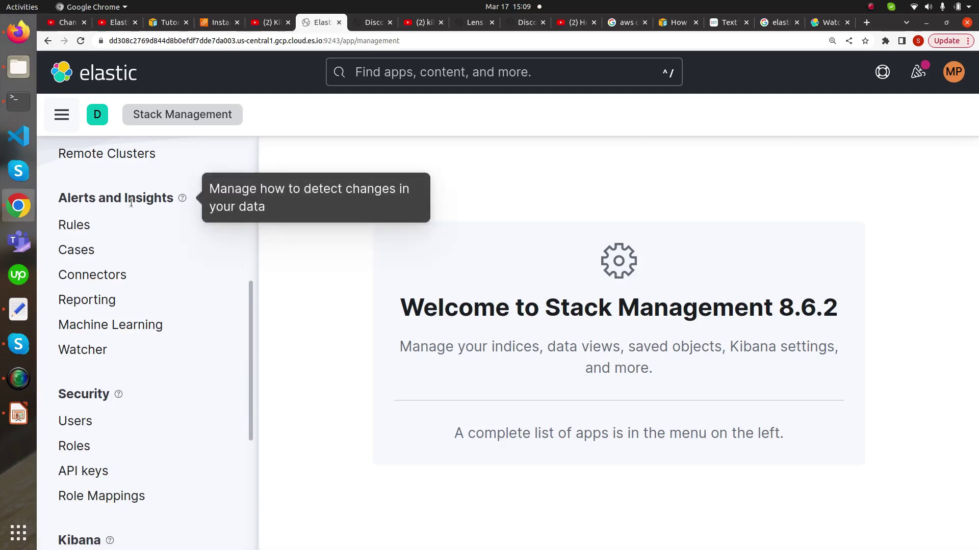
pyautogui.click(99, 354)
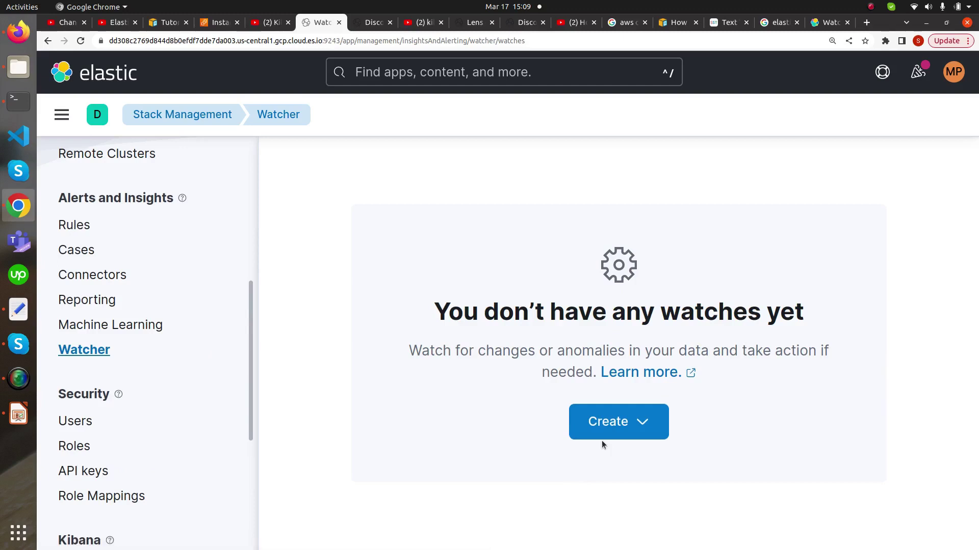
pyautogui.click(630, 422)
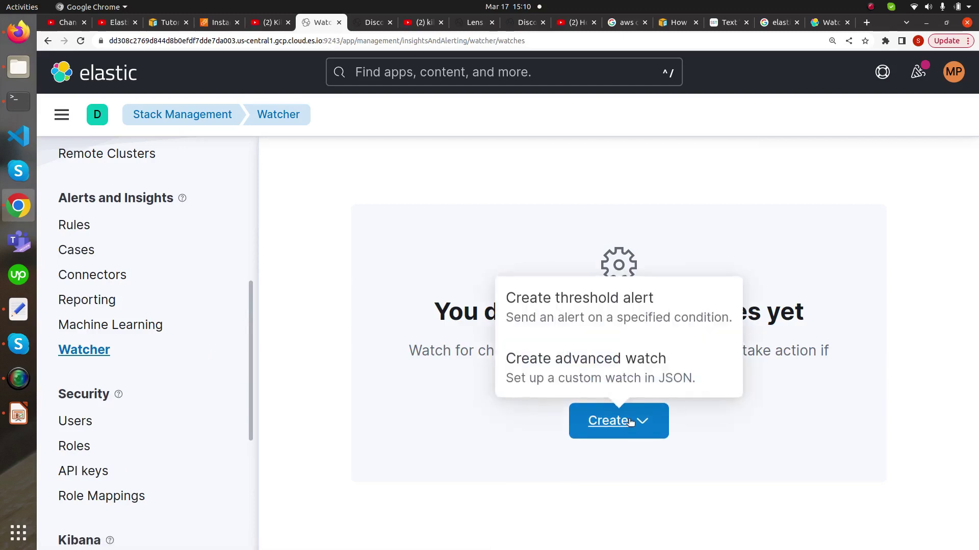
# Step: Start an advanced watch named testing-watcher with a 1m schedule interval
pyautogui.click(615, 358)
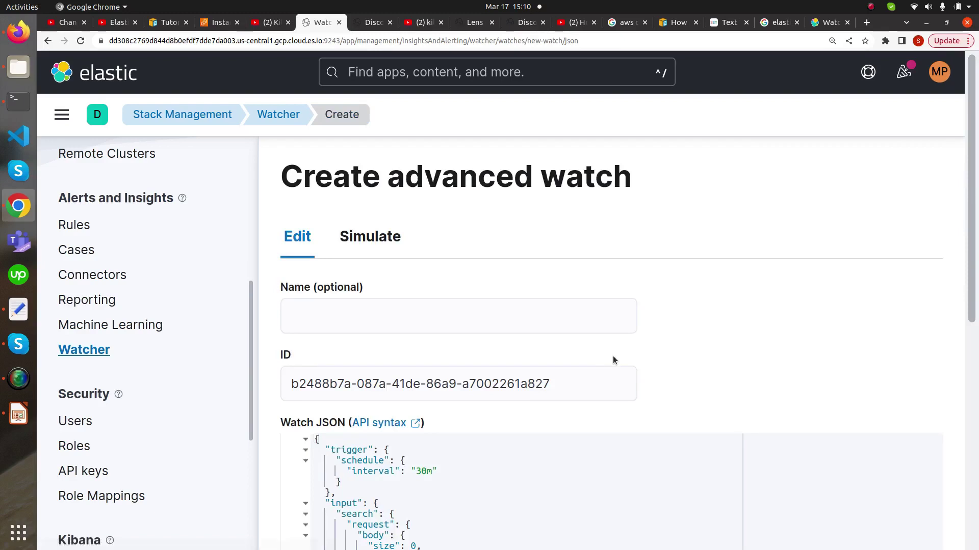
pyautogui.click(510, 318)
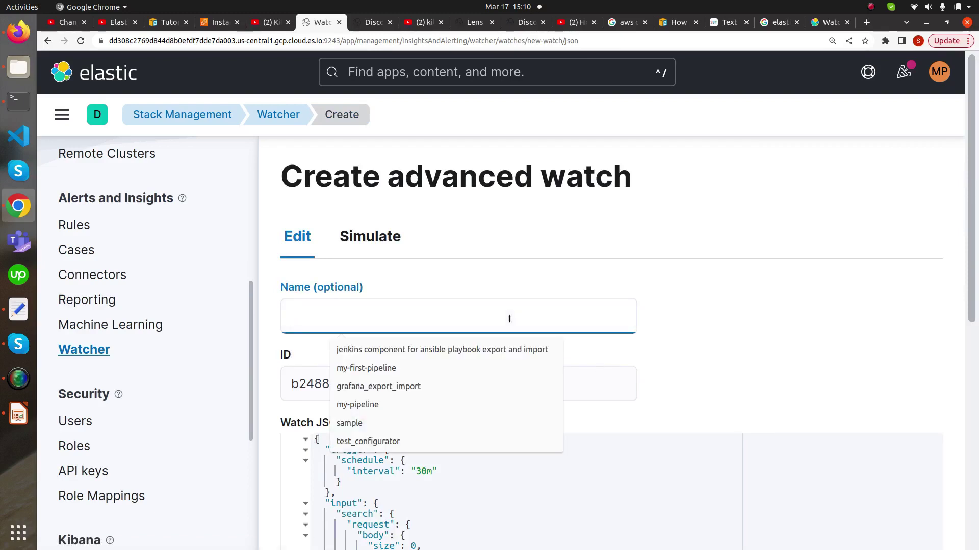
pyautogui.write('testing')
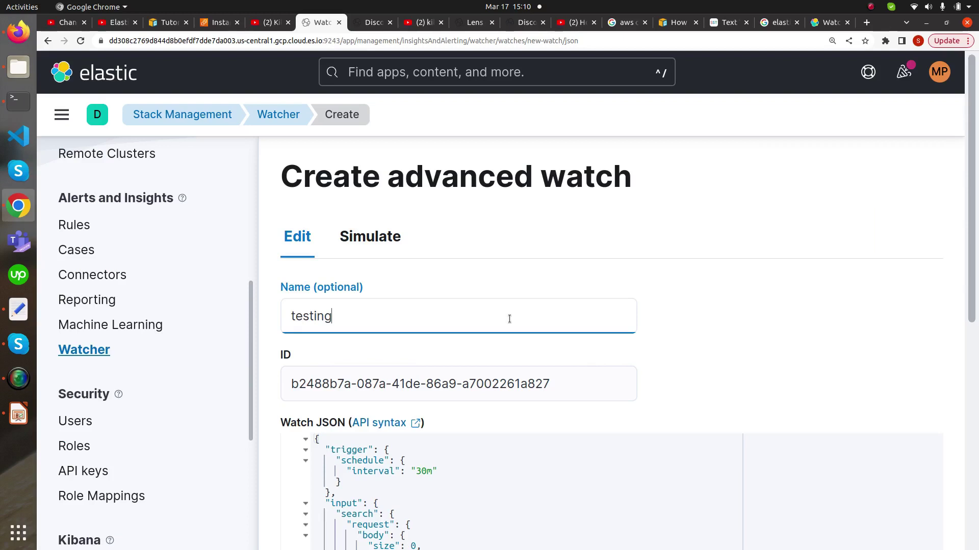
pyautogui.write('-watcher')
pyautogui.click(716, 340)
pyautogui.scroll(-2, 716, 340)
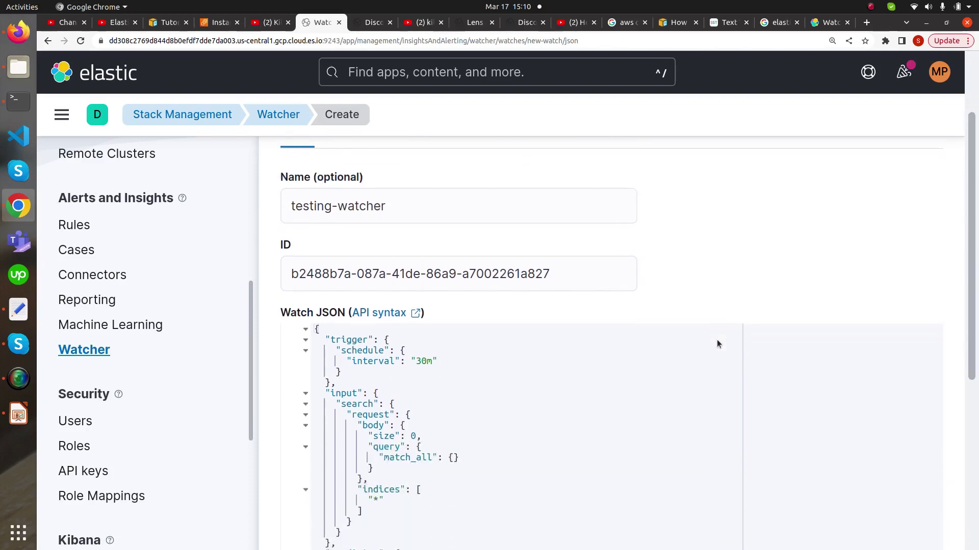
pyautogui.scroll(-3, 557, 356)
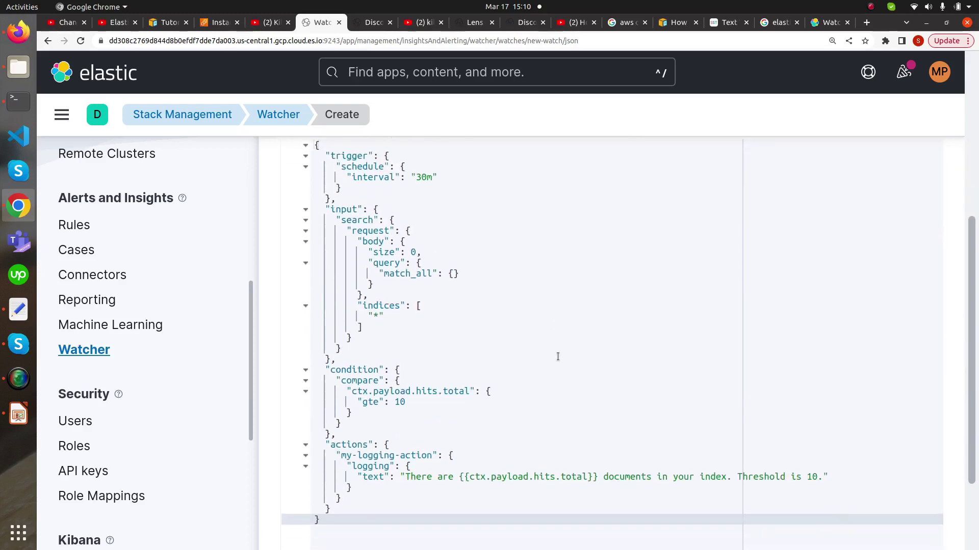
pyautogui.click(427, 176)
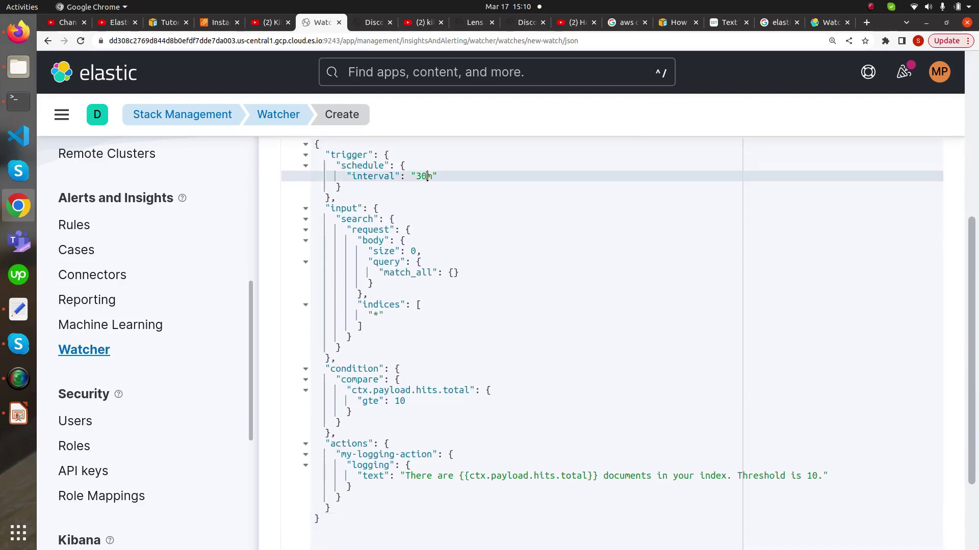
pyautogui.press('BackSpace')
pyautogui.press('BackSpace')
pyautogui.write('1')
# Step: Replace match_all with a match query on agent.type "filebeat"
pyautogui.click(433, 273)
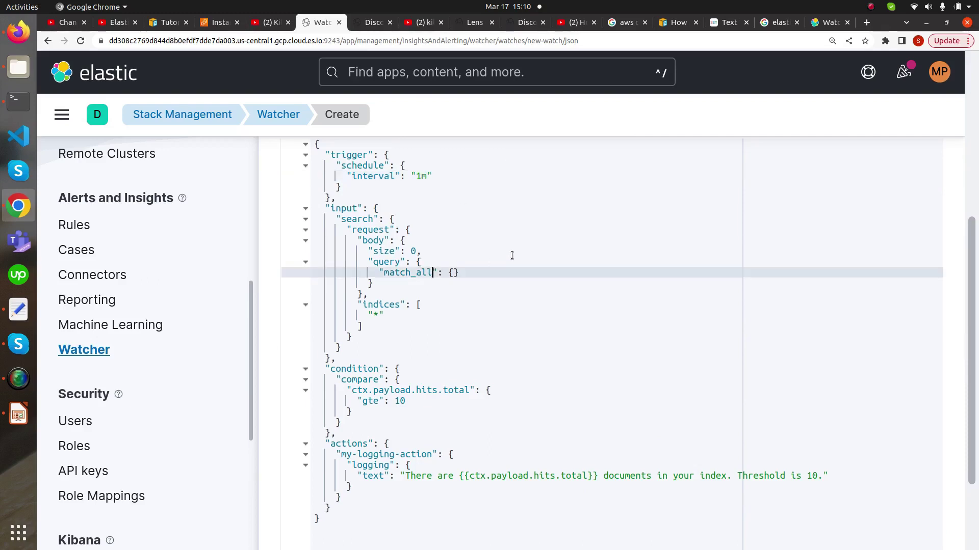
pyautogui.press('BackSpace')
pyautogui.press('BackSpace')
pyautogui.press('BackSpace')
pyautogui.press('BackSpace')
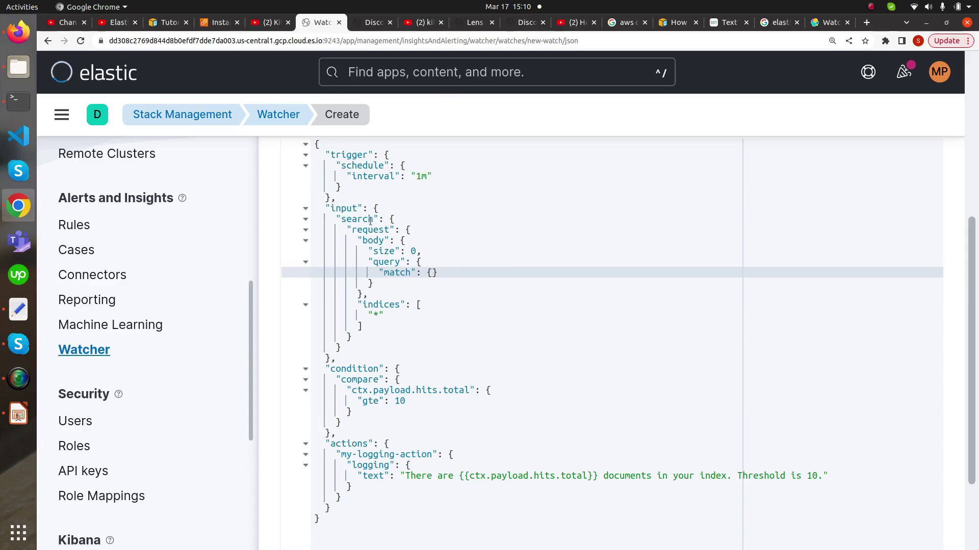
pyautogui.click(432, 273)
pyautogui.press('Return')
pyautogui.write('"')
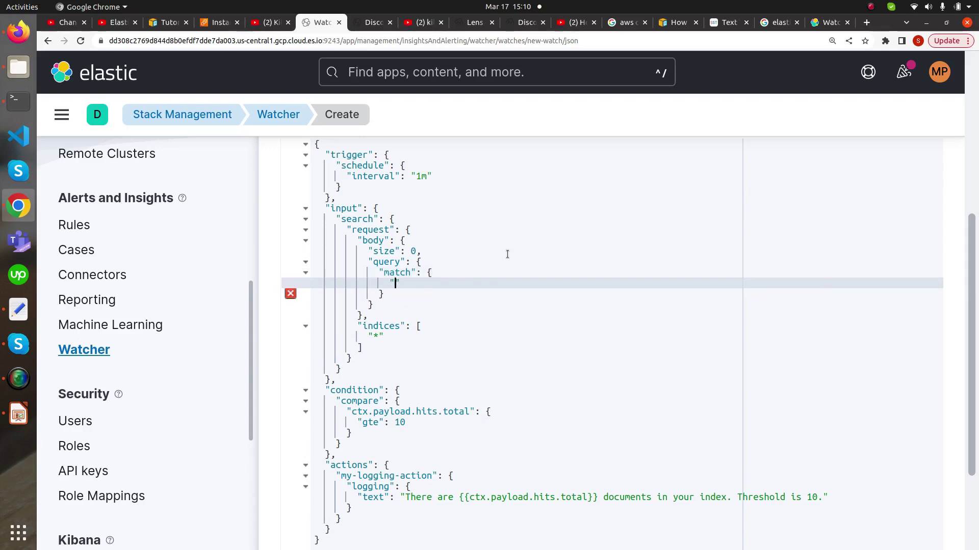
pyautogui.write('agent_')
pyautogui.press('BackSpace')
pyautogui.write('.type": "fi')
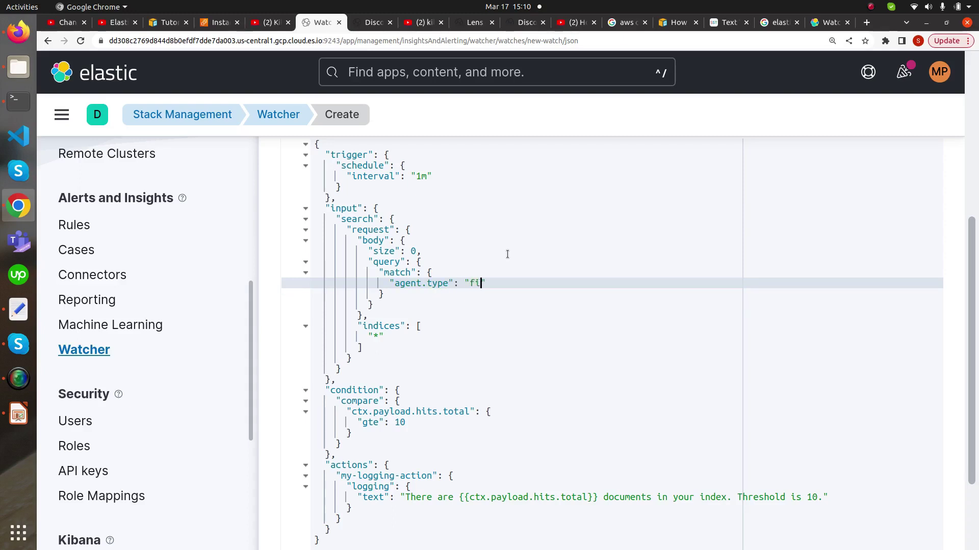
pyautogui.write('lebeat')
# Step: Set the watch's indices to logs-*
pyautogui.press('Down')
pyautogui.press('Down')
pyautogui.press('Down')
pyautogui.press('Down')
pyautogui.press('Down')
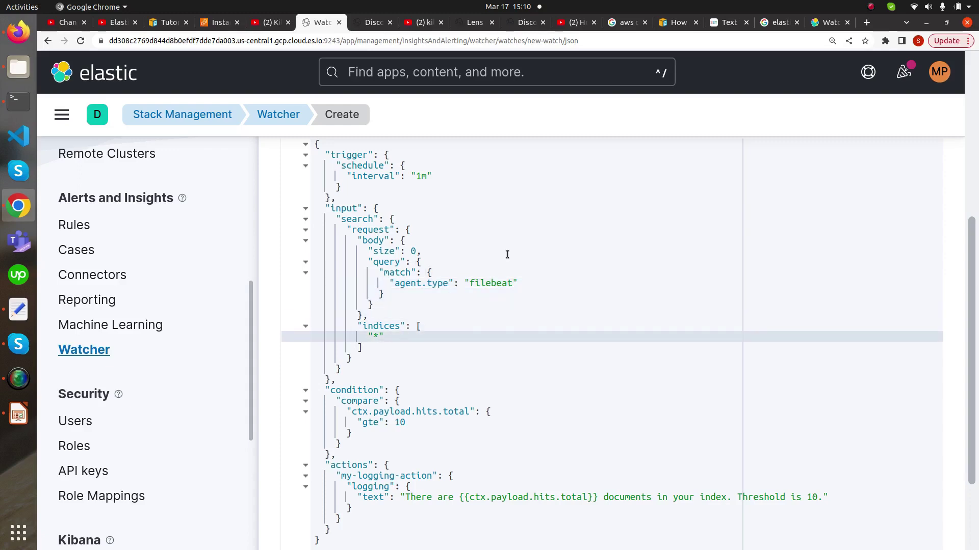
pyautogui.press('Left')
pyautogui.write('logs-')
pyautogui.press('Down')
pyautogui.press('Down')
pyautogui.press('Down')
pyautogui.press('Down')
pyautogui.press('Down')
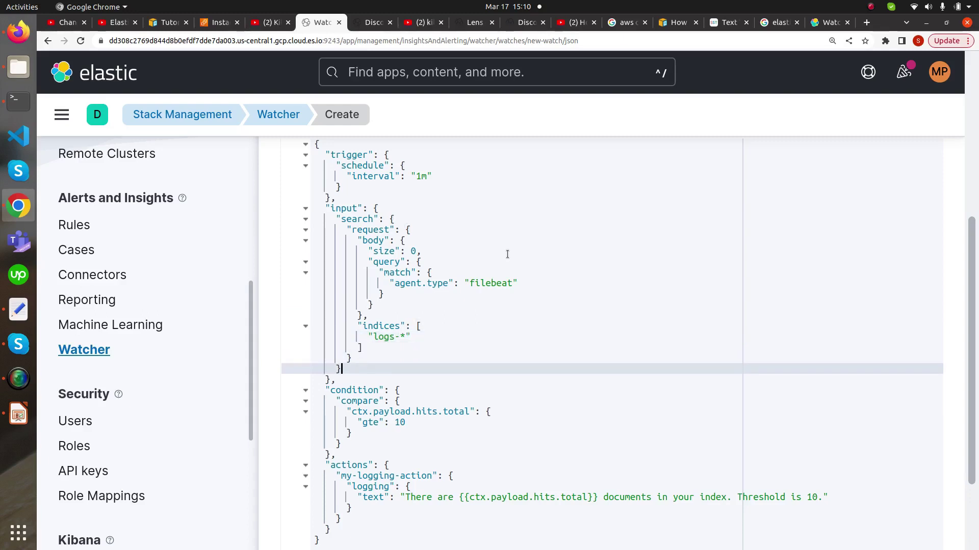
# Step: Lower the compare condition threshold from gte 10 to gte 1
pyautogui.press('Up')
pyautogui.press('Down')
pyautogui.press('Down')
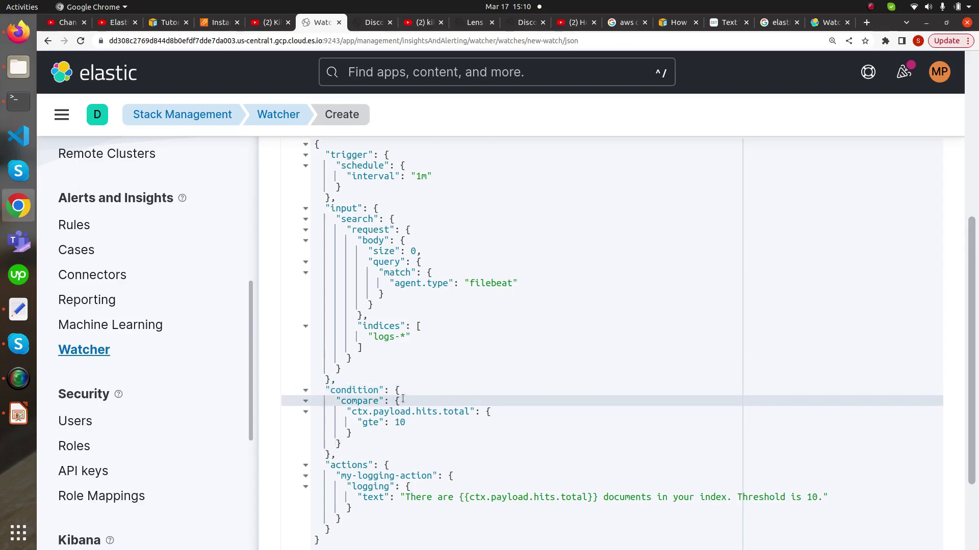
pyautogui.click(407, 422)
pyautogui.moveTo(406, 422); pyautogui.dragTo(396, 401)
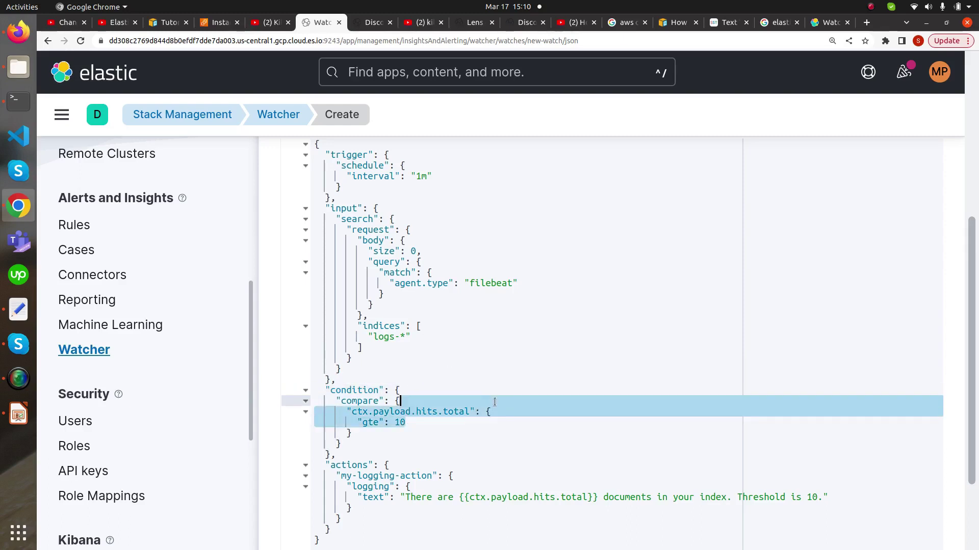
pyautogui.click(407, 422)
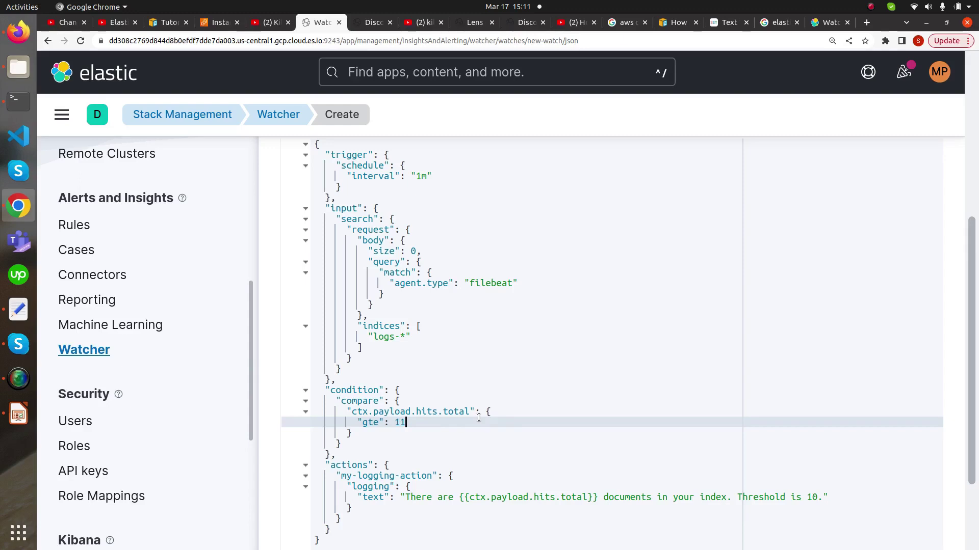
pyautogui.press('BackSpace')
# Step: Change the logging message to read 'Threshold is 1.'
pyautogui.press('Down')
pyautogui.press('Down')
pyautogui.press('Down')
pyautogui.press('Down')
pyautogui.press('Down')
pyautogui.press('Down')
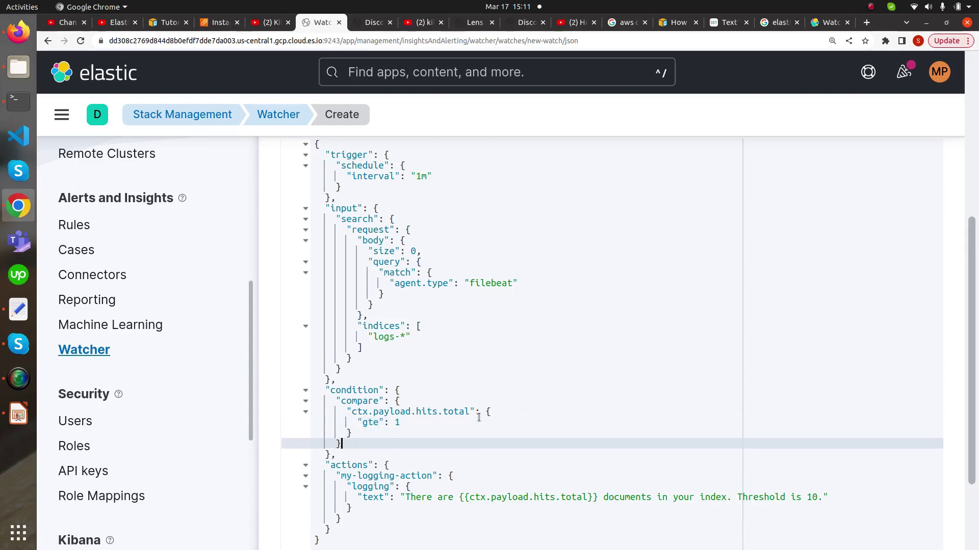
pyautogui.press('Down')
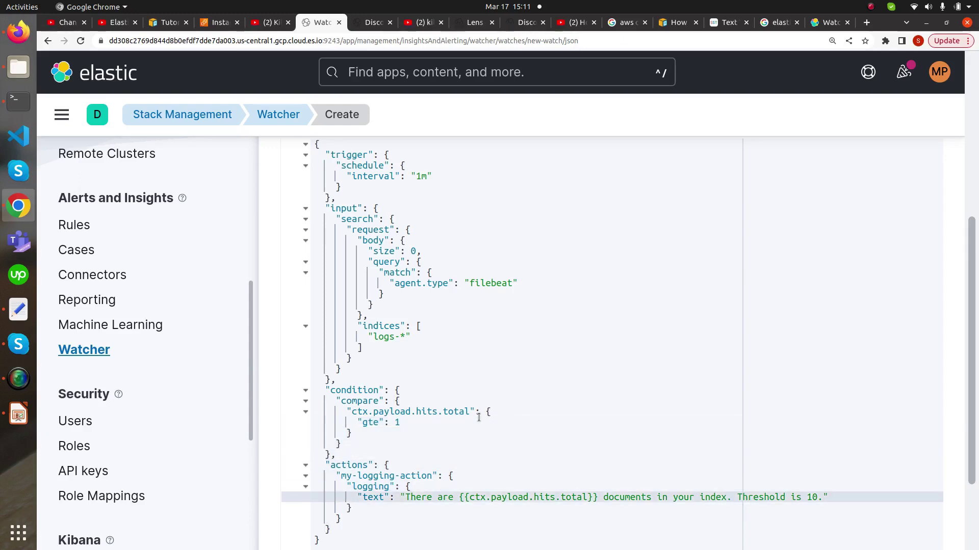
pyautogui.press('Right')
pyautogui.press('Right')
pyautogui.press('Right')
pyautogui.press('Right')
pyautogui.press('Right')
pyautogui.press('Right')
pyautogui.press('Right')
pyautogui.press('Right')
pyautogui.press('Right')
pyautogui.press('Right')
pyautogui.press('Right')
pyautogui.press('Right')
pyautogui.press('Right')
pyautogui.press('Right')
pyautogui.press('Right')
pyautogui.press('Right')
pyautogui.press('Right')
pyautogui.press('Right')
pyautogui.press('Right')
pyautogui.press('Right')
pyautogui.press('Right')
pyautogui.press('Right')
pyautogui.press('Right')
pyautogui.press('Right')
pyautogui.press('Right')
pyautogui.press('Right')
pyautogui.press('Right')
pyautogui.press('Right')
pyautogui.press('Right')
pyautogui.press('Right')
pyautogui.press('Right')
pyautogui.press('Right')
pyautogui.press('Right')
pyautogui.press('Right')
pyautogui.press('Right')
pyautogui.press('Right')
pyautogui.press('Right')
pyautogui.press('Right')
pyautogui.press('Right')
pyautogui.press('Right')
pyautogui.press('Right')
pyautogui.press('Right')
pyautogui.press('Right')
pyautogui.press('Right')
pyautogui.press('Right')
pyautogui.press('Right')
pyautogui.press('Right')
pyautogui.press('Right')
pyautogui.press('Right')
pyautogui.press('Right')
pyautogui.press('Right')
pyautogui.press('Right')
pyautogui.press('Right')
pyautogui.press('Right')
pyautogui.press('Right')
pyautogui.press('BackSpace')
pyautogui.press('Down')
pyautogui.scroll(-2, 407, 421)
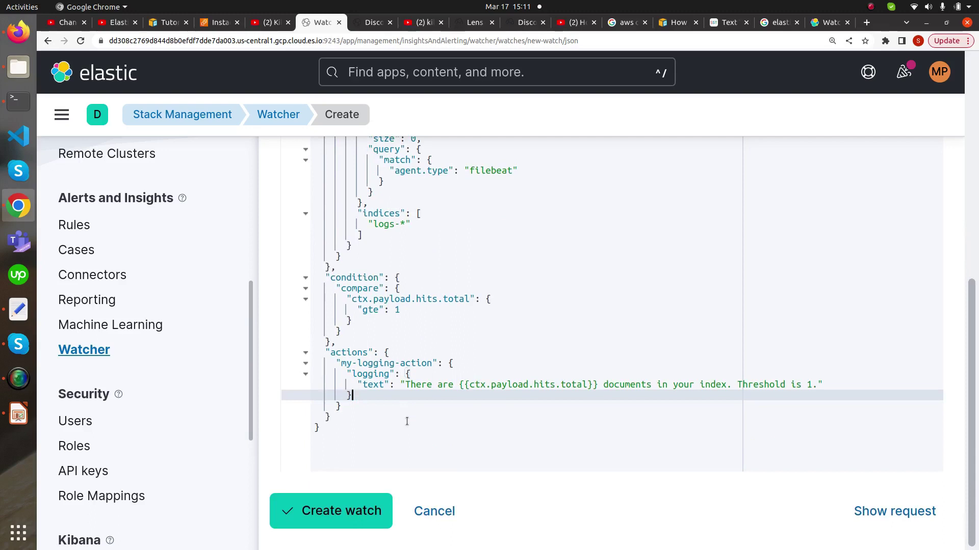
# Step: Save testing-watcher, then review its Action statuses and Execution history on the status page
pyautogui.click(329, 512)
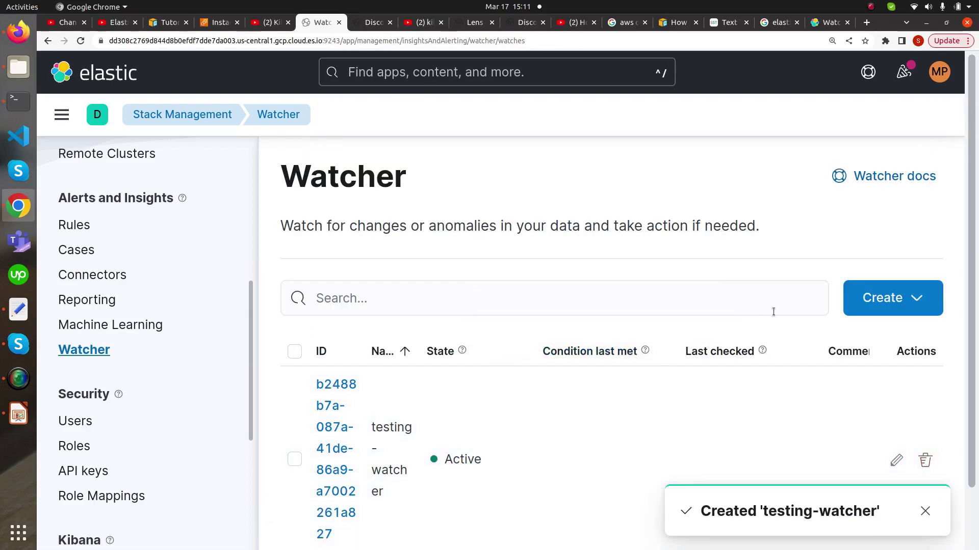
pyautogui.scroll(-2, 816, 402)
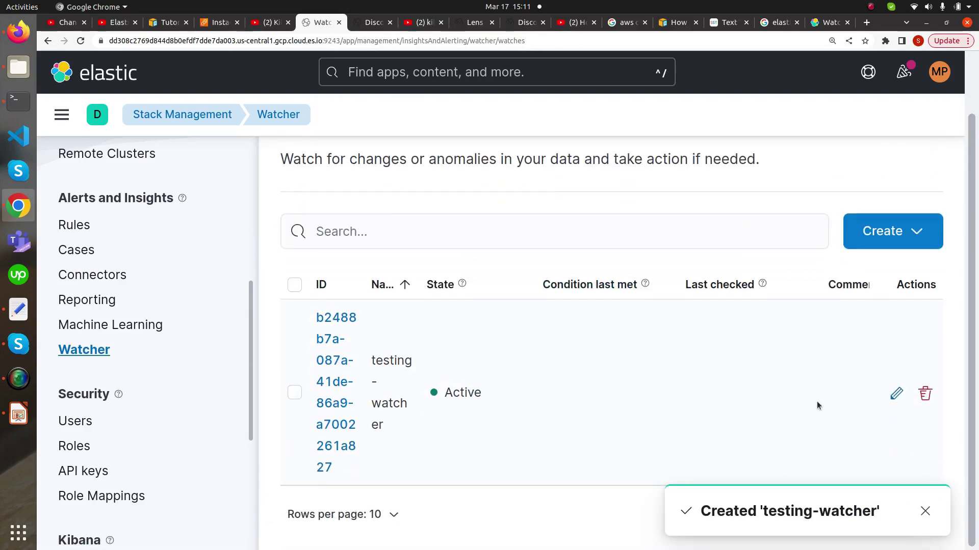
pyautogui.click(344, 405)
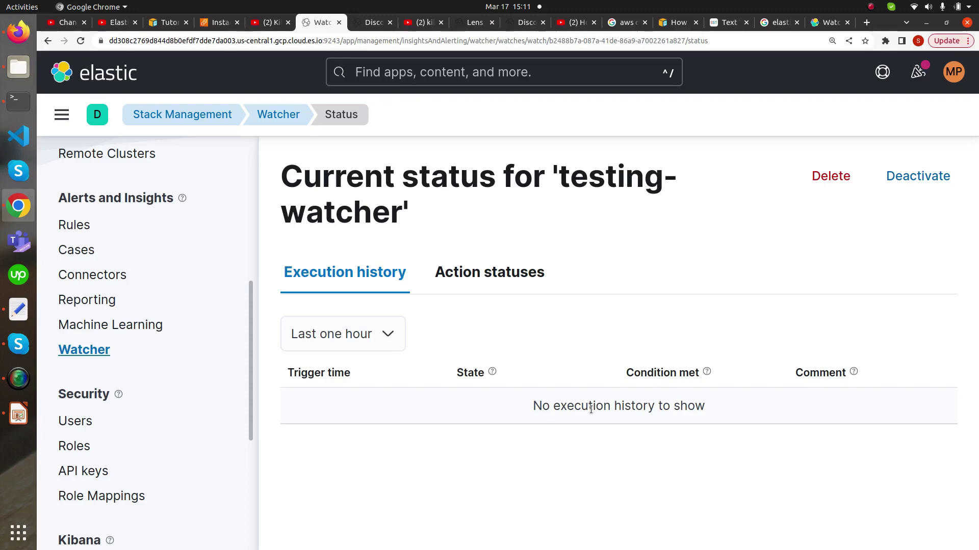
pyautogui.click(467, 277)
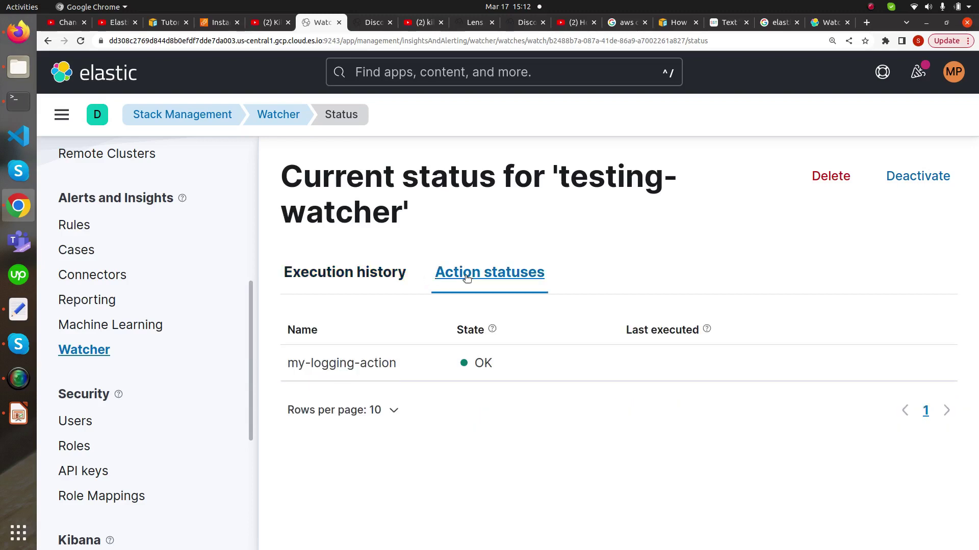
pyautogui.click(351, 272)
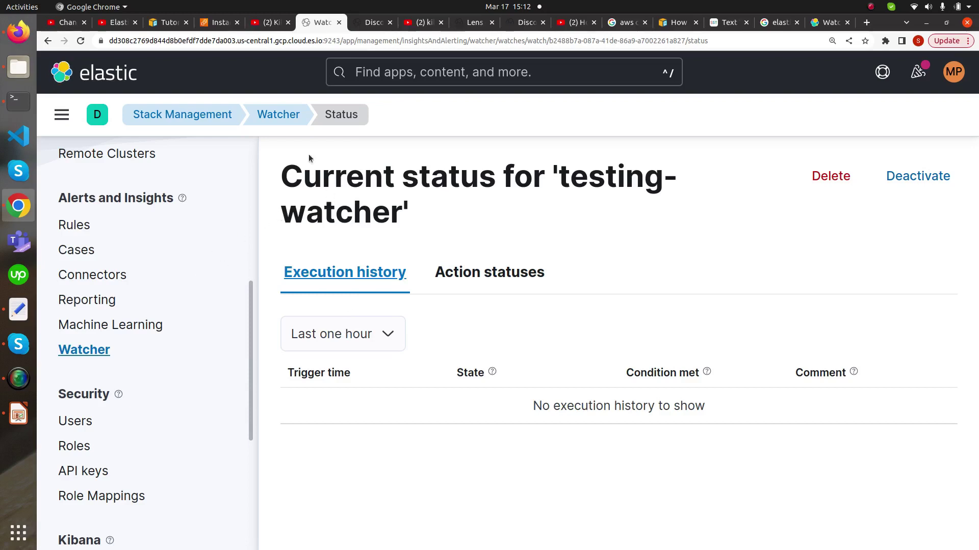
# Step: Reopen testing-watcher from the watch list until its 15:12:41 run appears in execution history
pyautogui.click(279, 117)
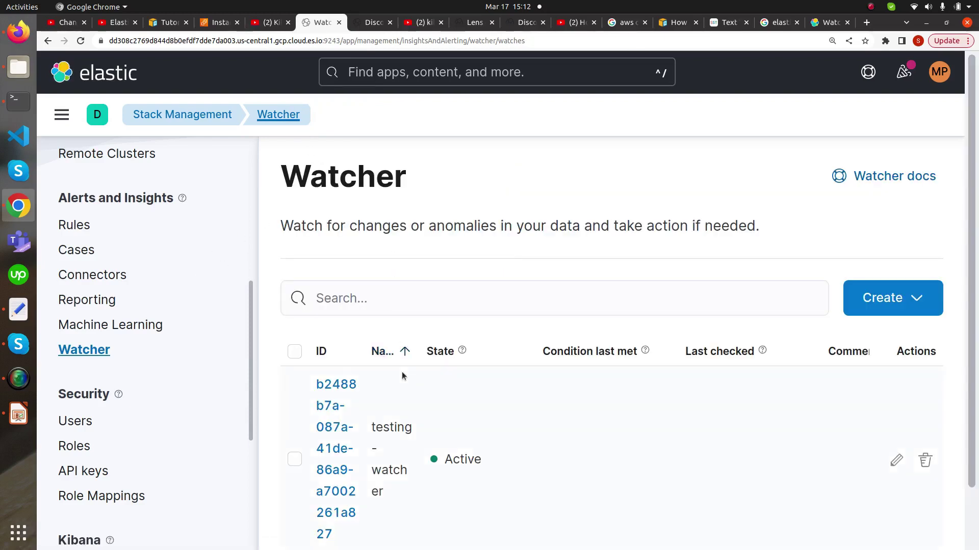
pyautogui.scroll(-2, 494, 421)
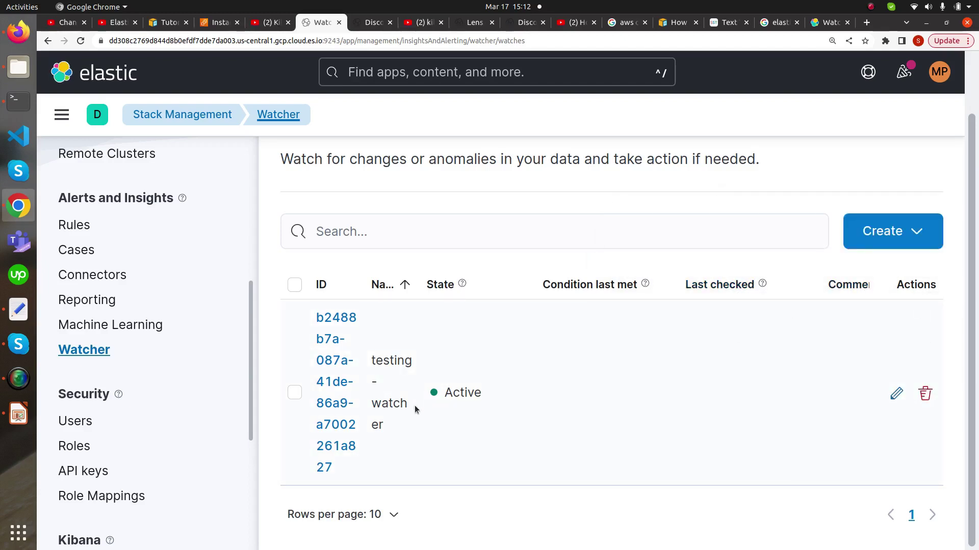
pyautogui.click(329, 386)
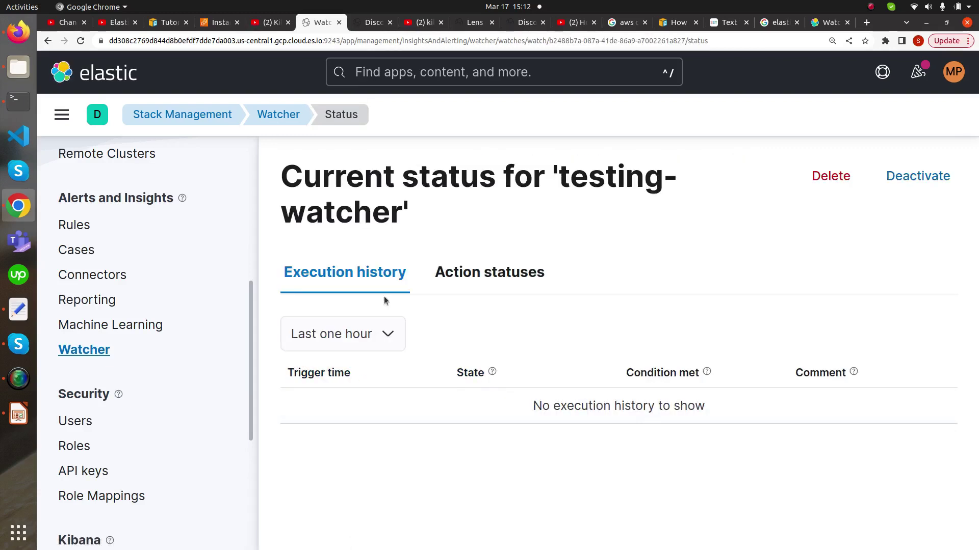
pyautogui.click(285, 114)
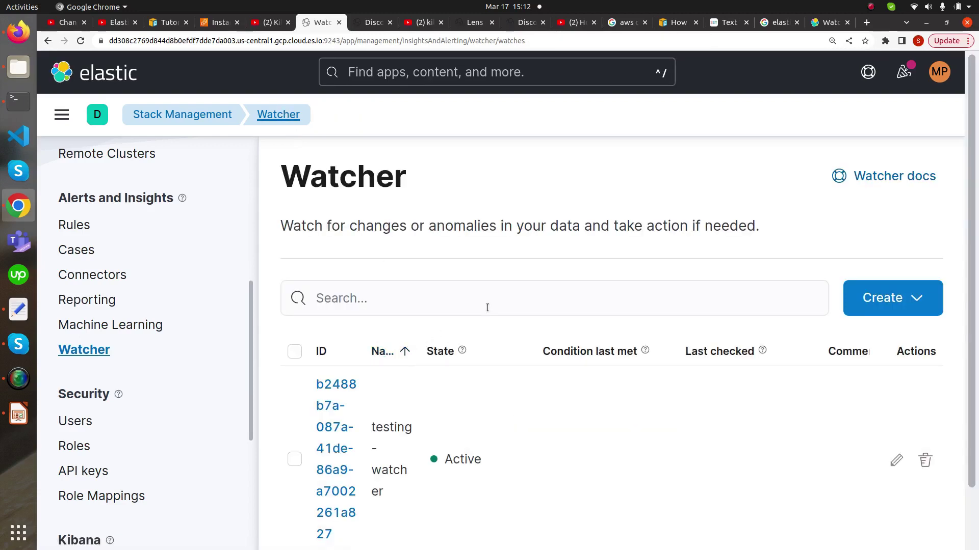
pyautogui.scroll(-2, 595, 405)
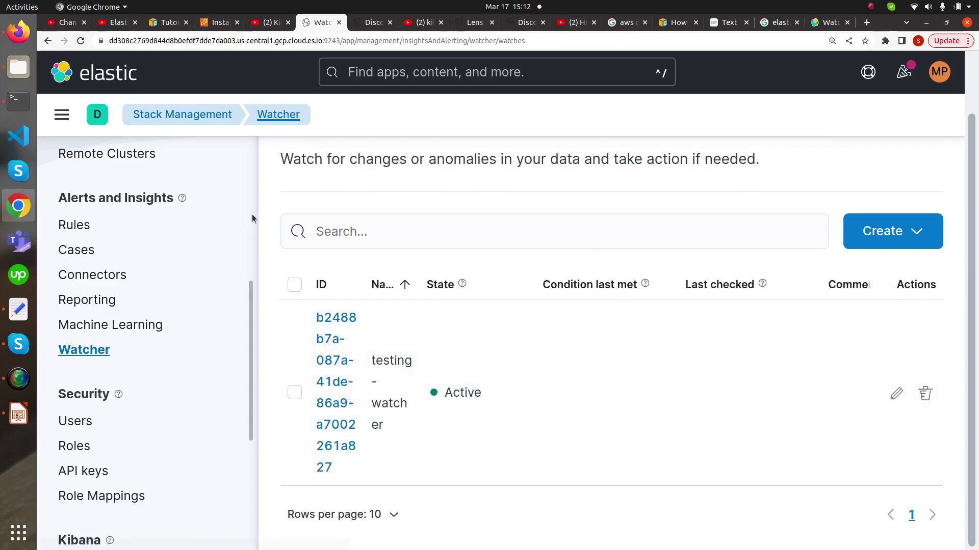
pyautogui.click(321, 339)
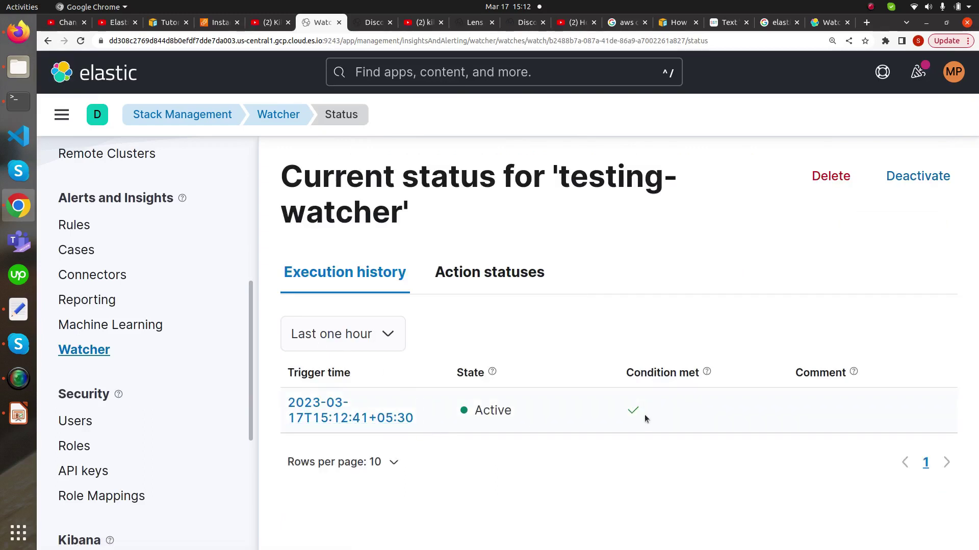
pyautogui.click(400, 420)
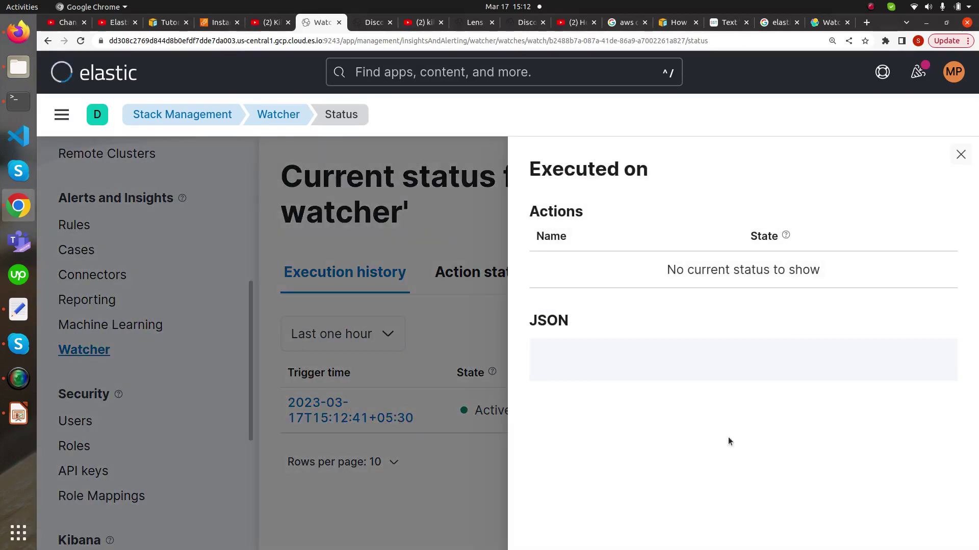
pyautogui.scroll(-5, 715, 378)
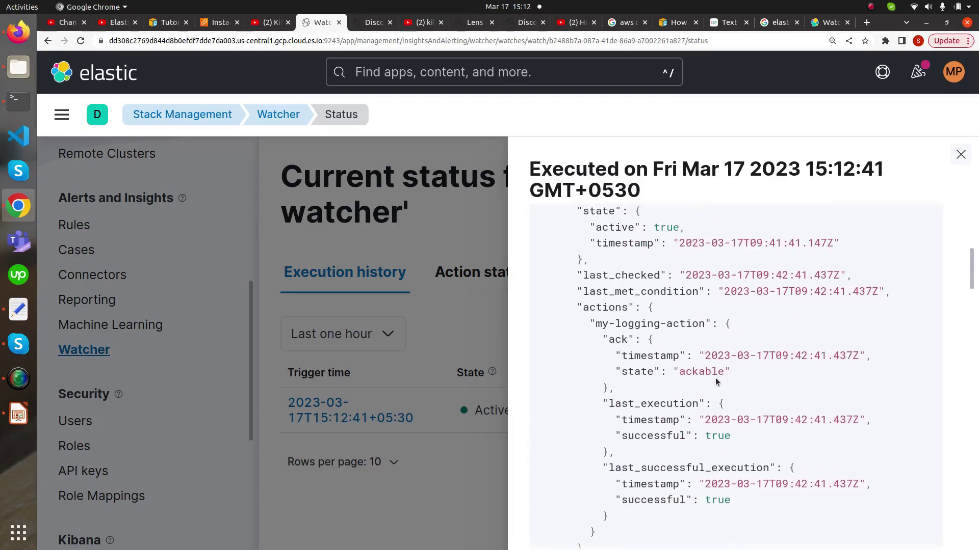
pyautogui.scroll(4, 714, 378)
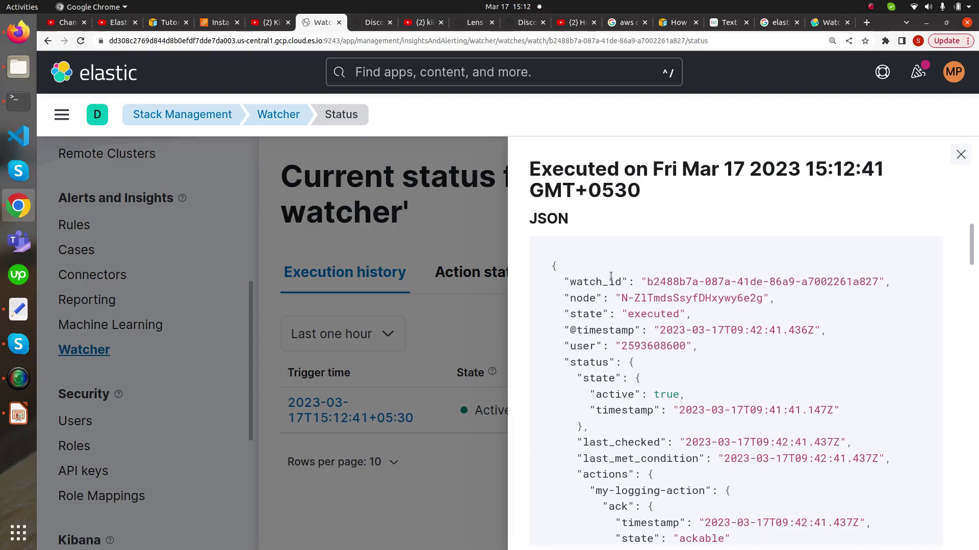
pyautogui.scroll(-10, 762, 443)
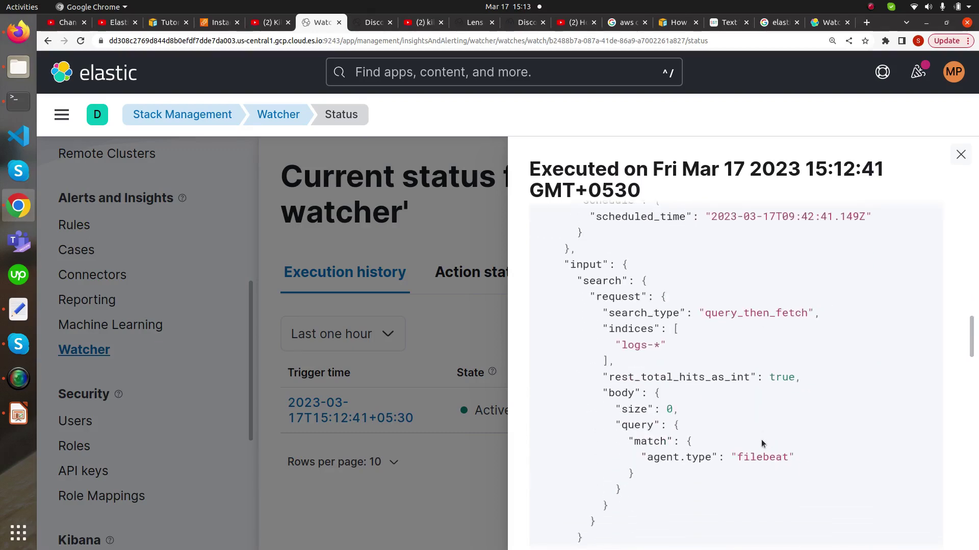
pyautogui.scroll(-10, 762, 443)
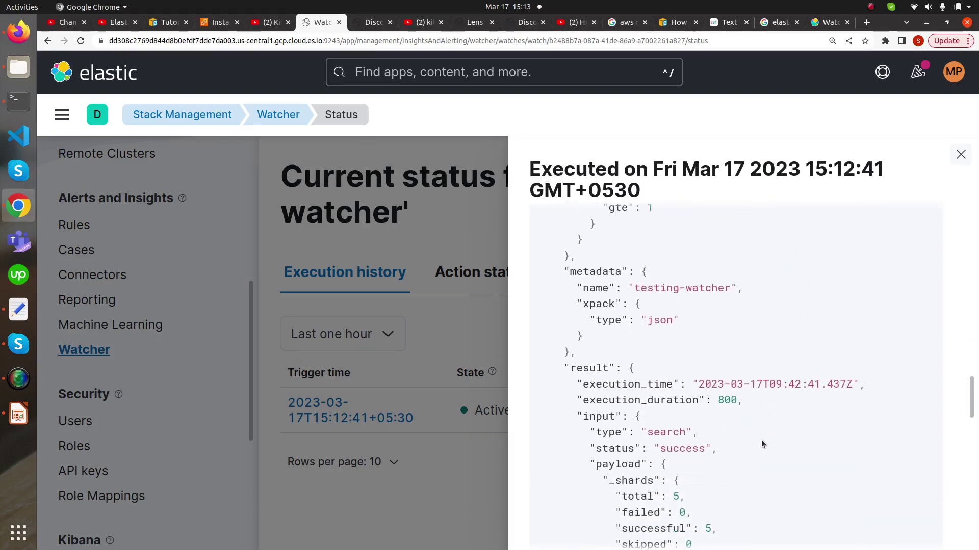
pyautogui.scroll(-10, 762, 443)
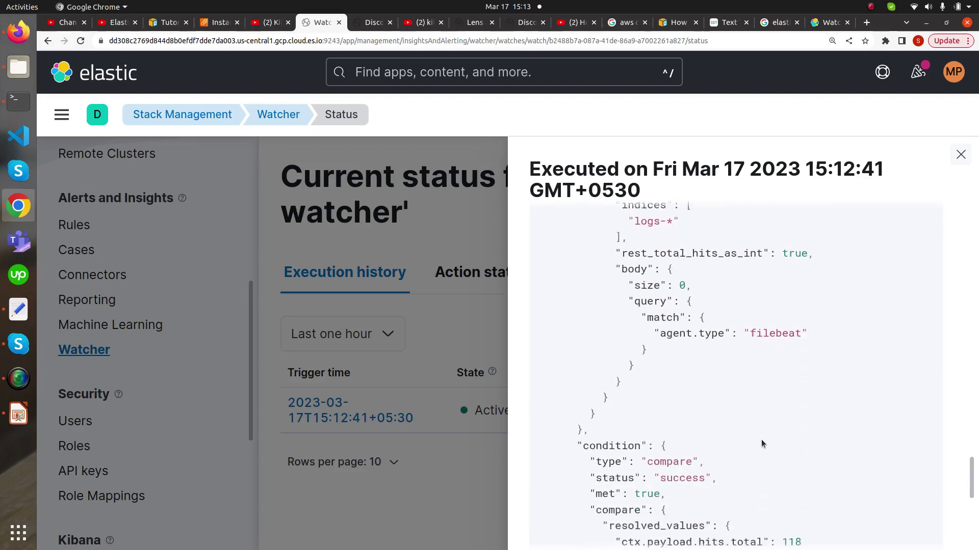
pyautogui.scroll(-2, 761, 439)
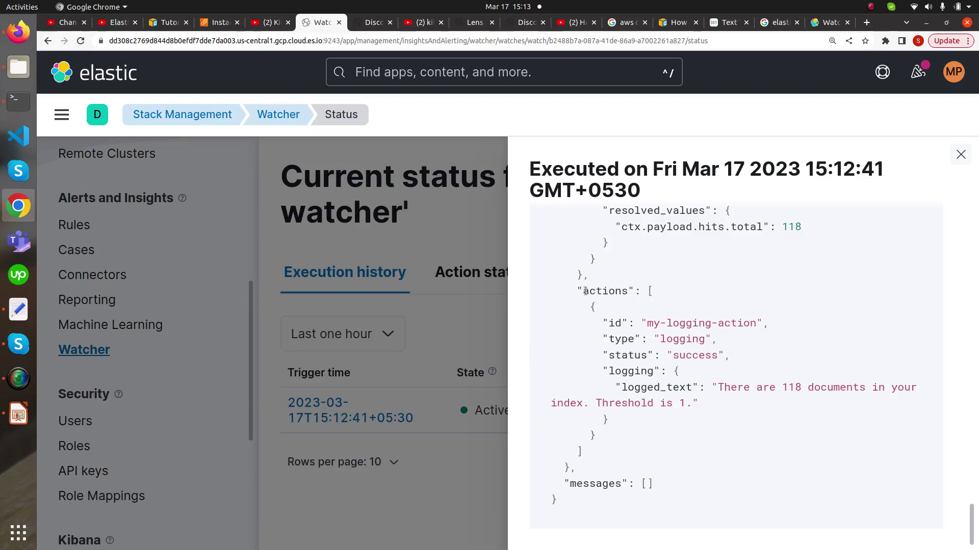
pyautogui.moveTo(577, 290); pyautogui.dragTo(684, 407)
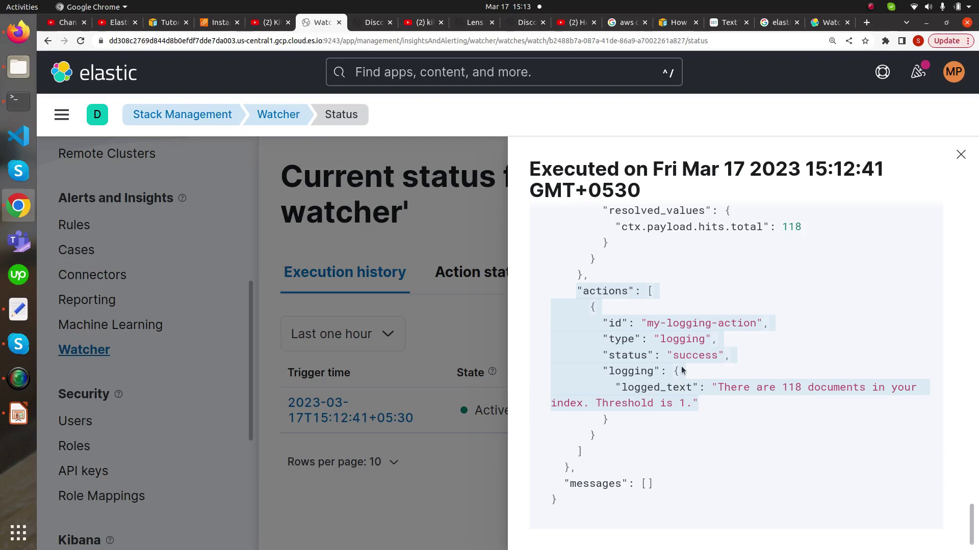
pyautogui.click(960, 154)
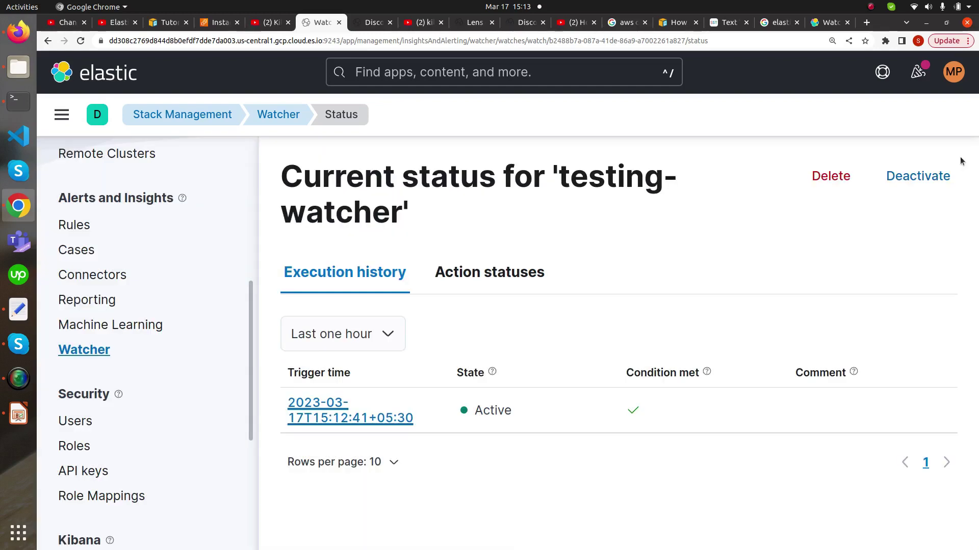
# Step: Edit testing-watcher's condition from gte 1 to gte 1000 and save the watch
pyautogui.click(280, 122)
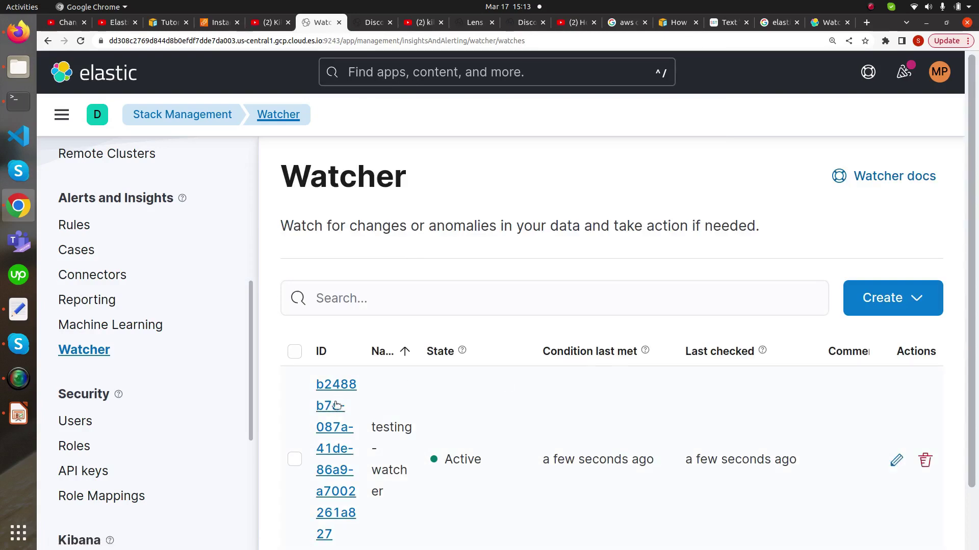
pyautogui.scroll(-2, 502, 404)
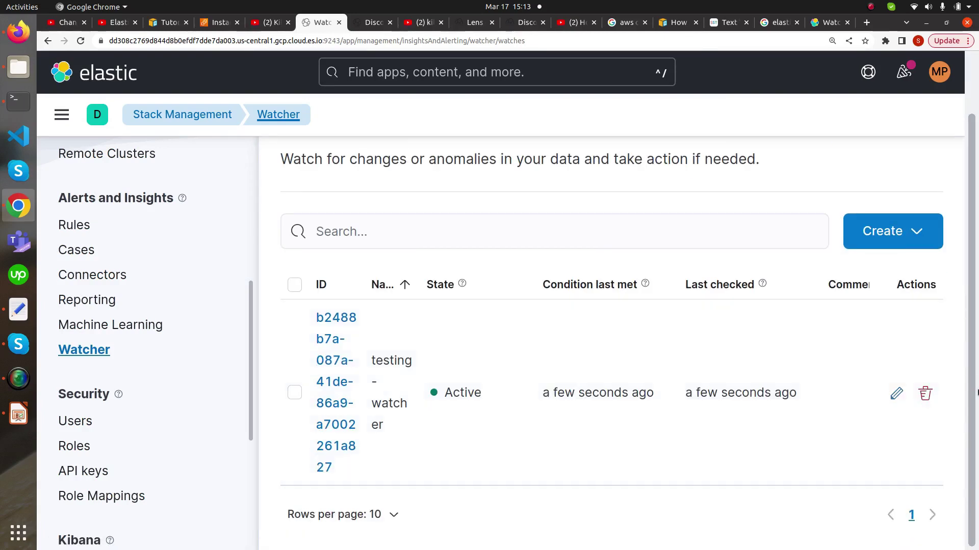
pyautogui.click(896, 393)
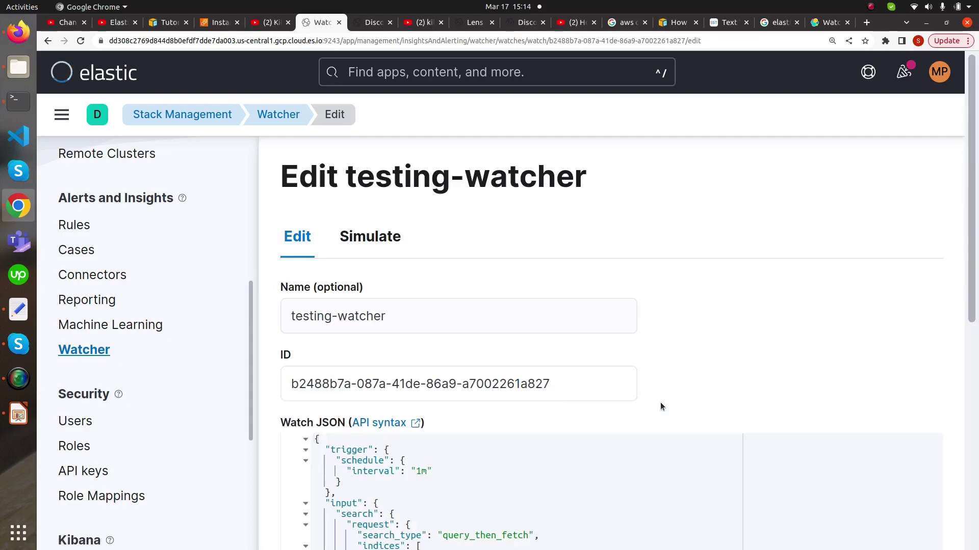
pyautogui.scroll(-12, 565, 411)
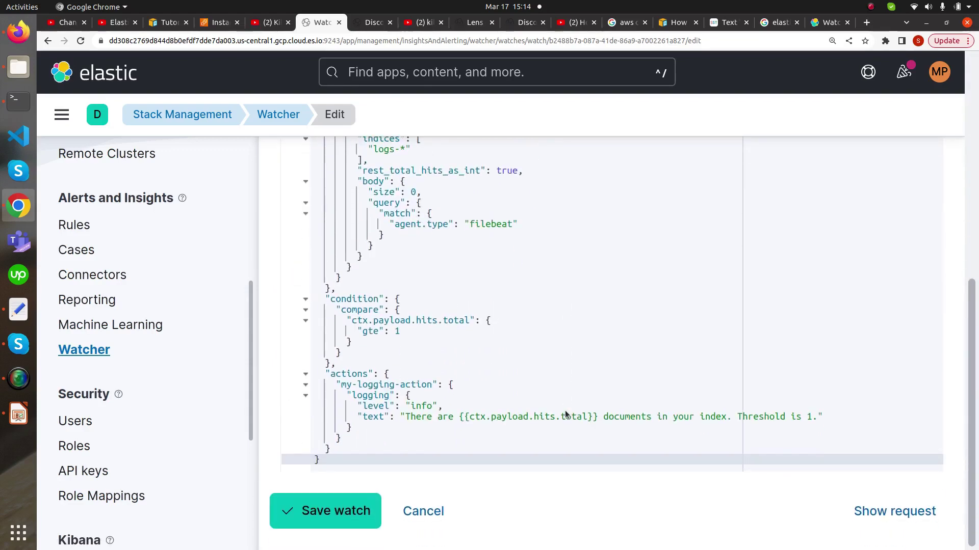
pyautogui.scroll(3, 565, 411)
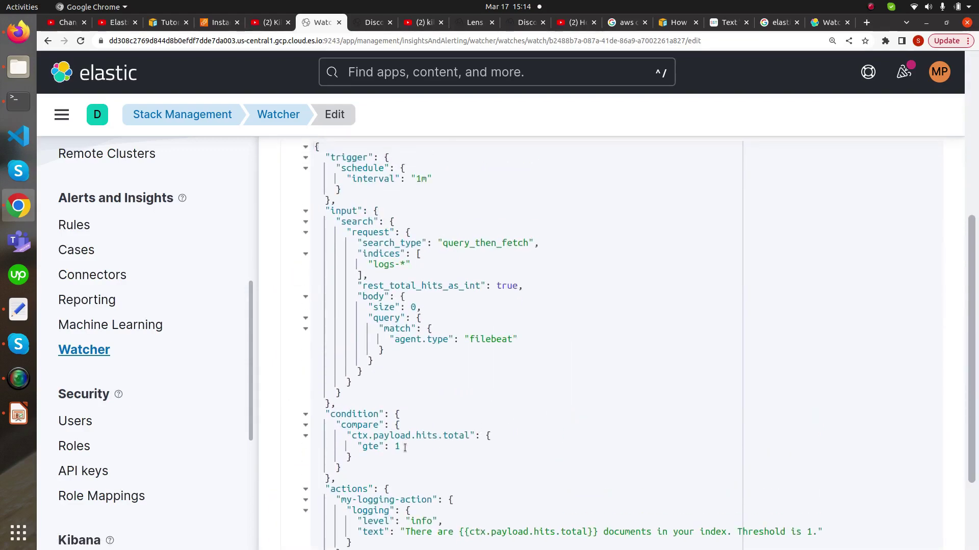
pyautogui.click(459, 447)
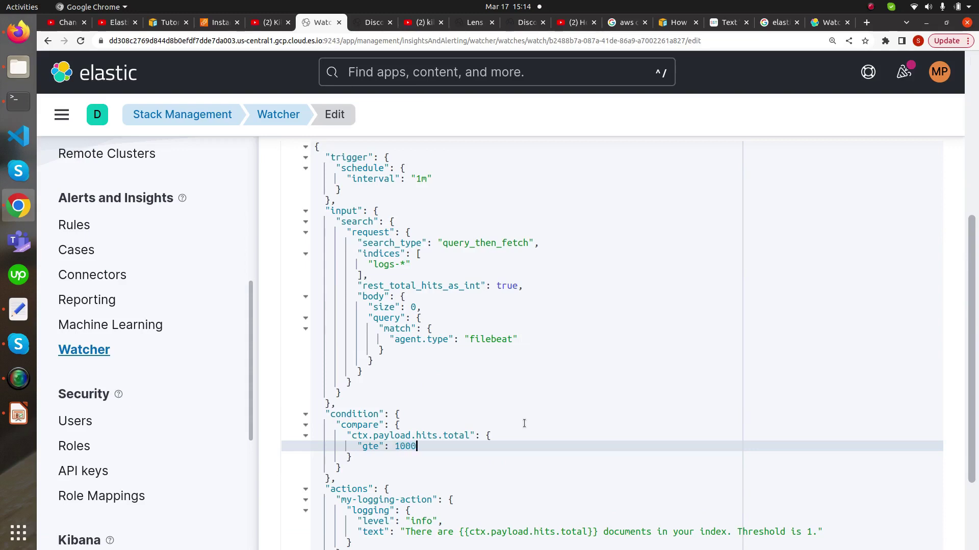
pyautogui.write('000')
pyautogui.scroll(-3, 524, 424)
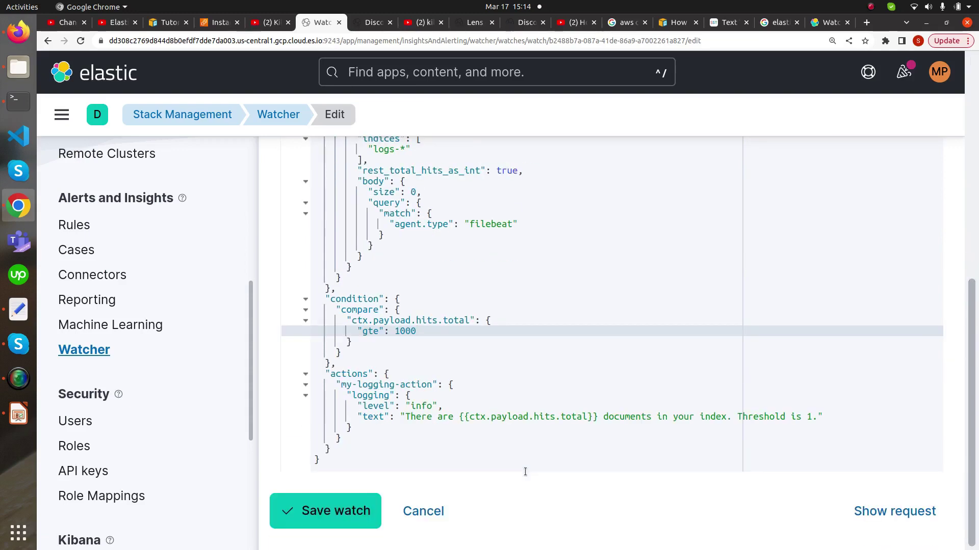
pyautogui.click(336, 515)
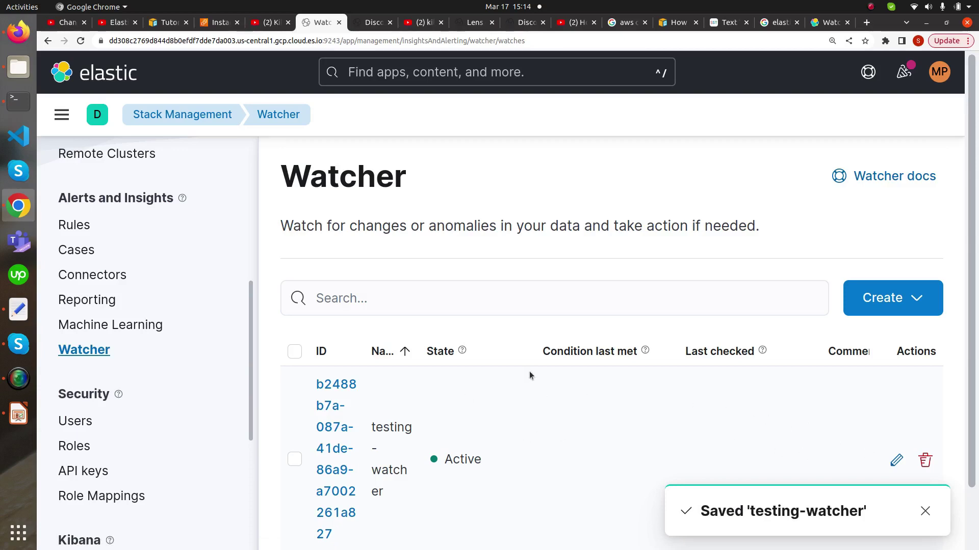
pyautogui.click(332, 456)
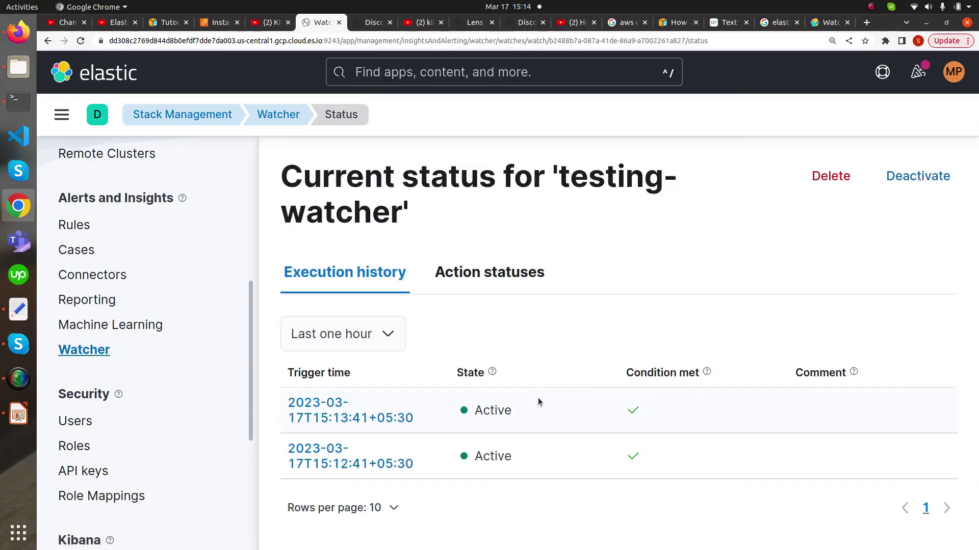
pyautogui.click(384, 419)
pyautogui.scroll(-20, 734, 424)
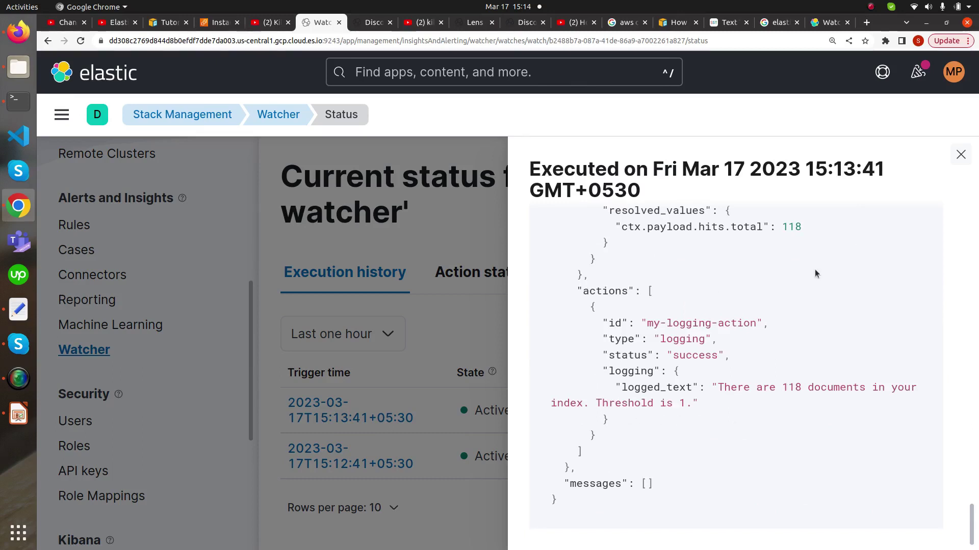
pyautogui.click(958, 154)
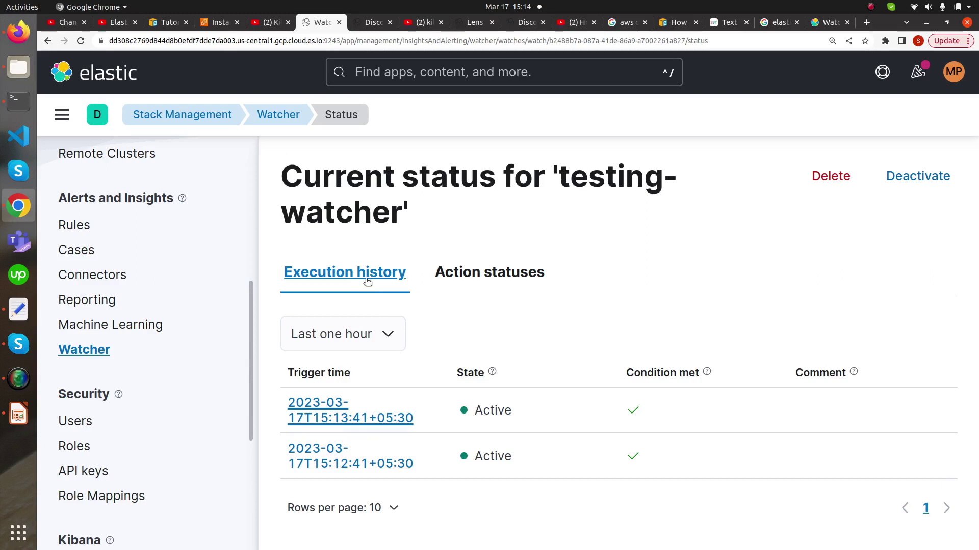
pyautogui.click(284, 114)
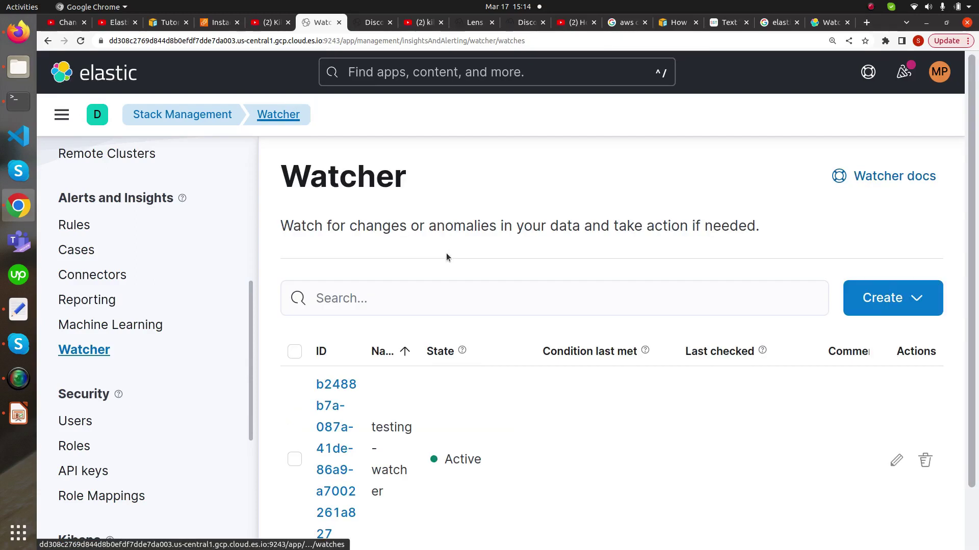
# Step: Reopen testing-watcher in the editor and save it again with the gte 1000 condition
pyautogui.click(896, 461)
pyautogui.scroll(-8, 550, 453)
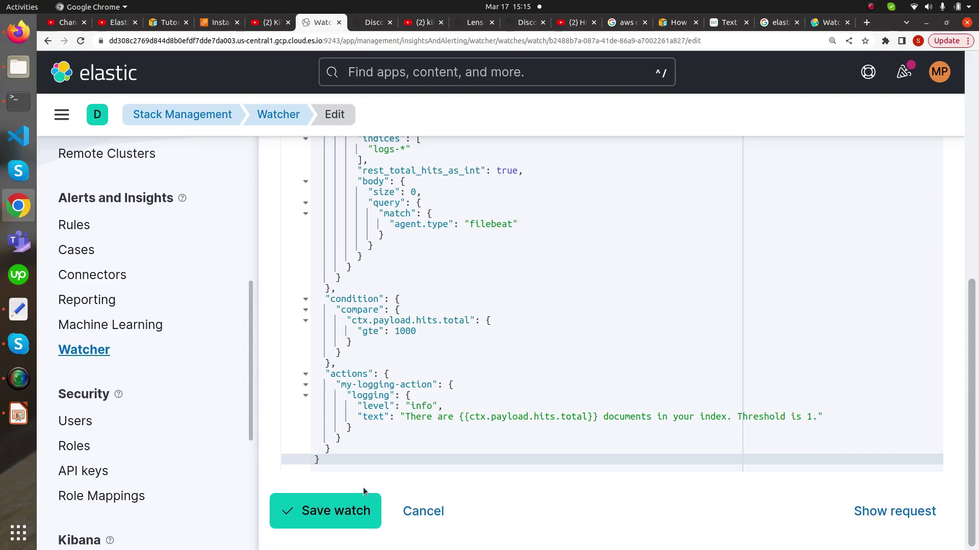
pyautogui.click(349, 508)
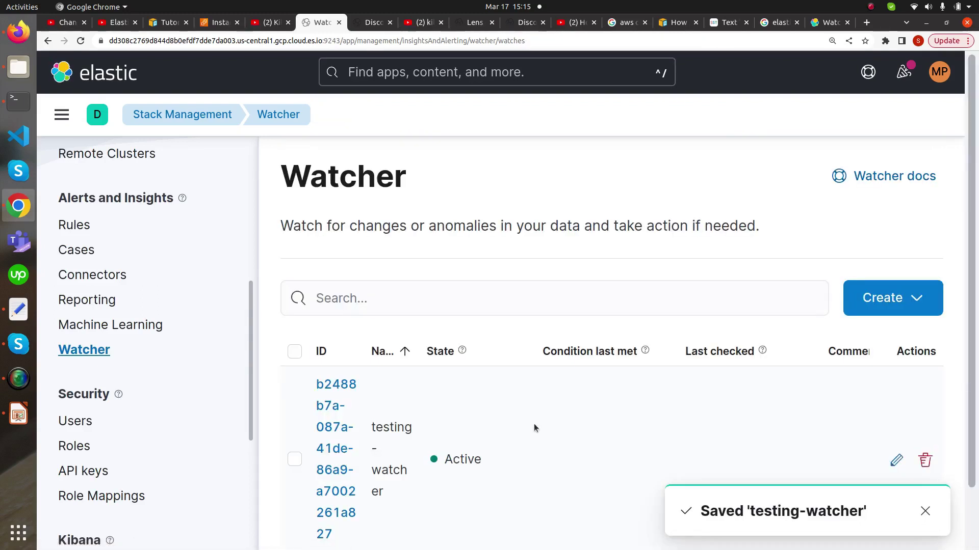
# Step: Inspect the 15:14:41 execution details: 118 hits, condition met false, empty actions list
pyautogui.click(340, 457)
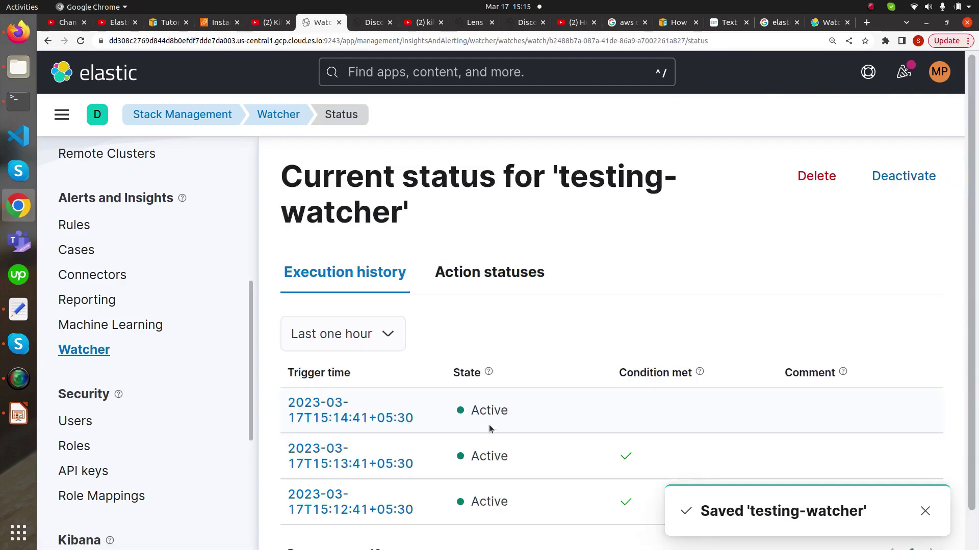
pyautogui.click(393, 419)
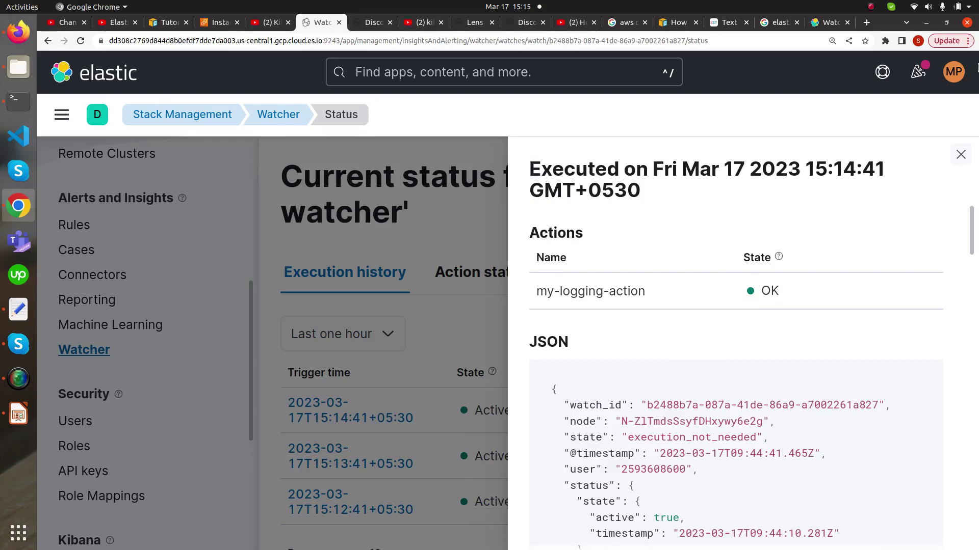
pyautogui.click(959, 153)
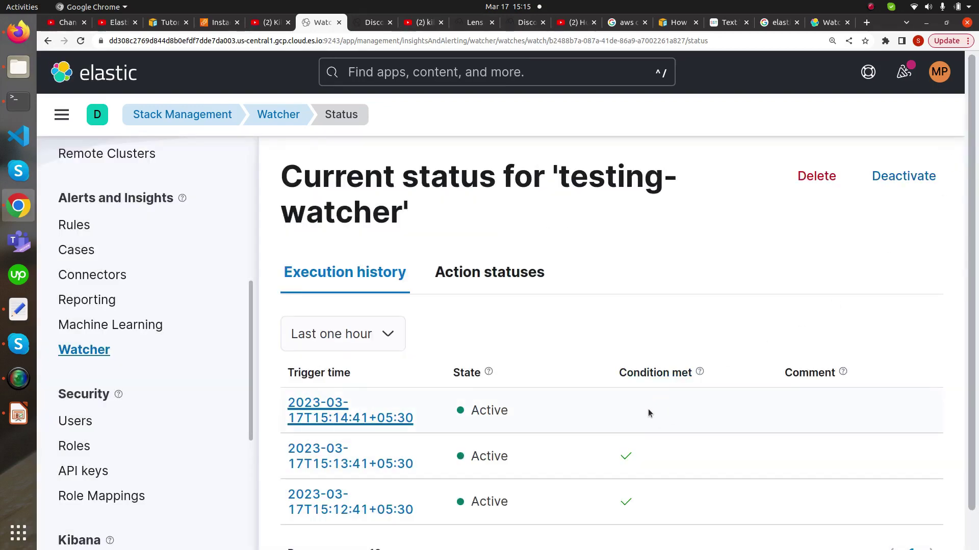
pyautogui.click(391, 423)
pyautogui.scroll(-15, 717, 388)
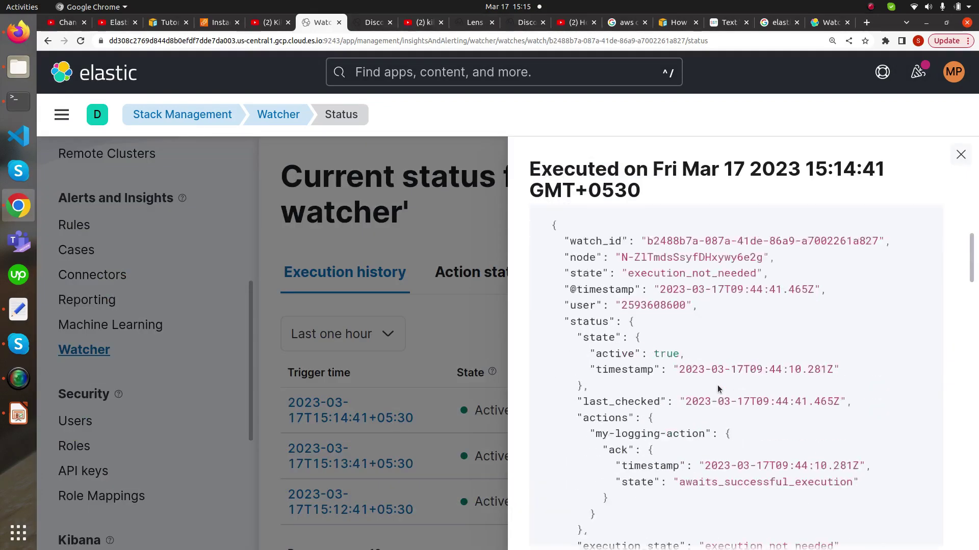
pyautogui.scroll(-6, 717, 389)
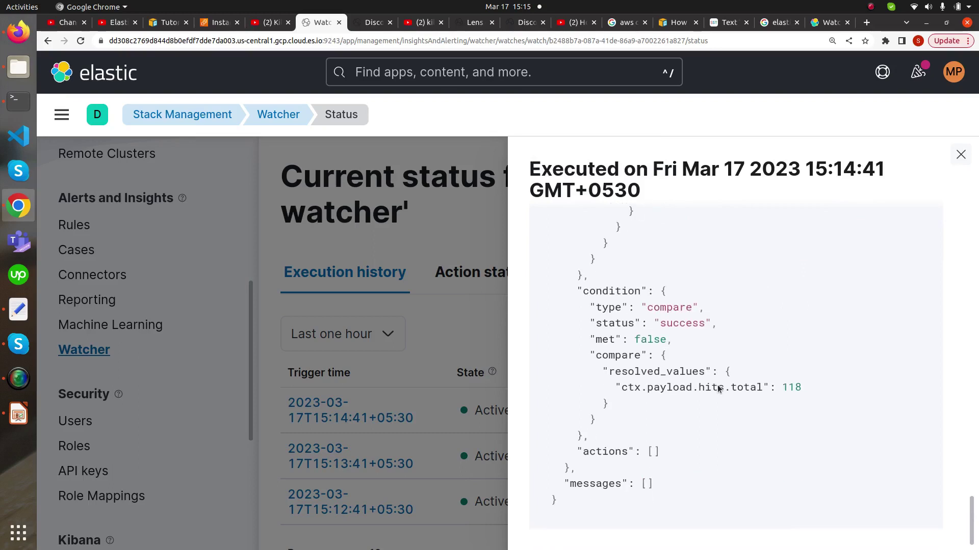
pyautogui.moveTo(575, 452); pyautogui.dragTo(671, 459)
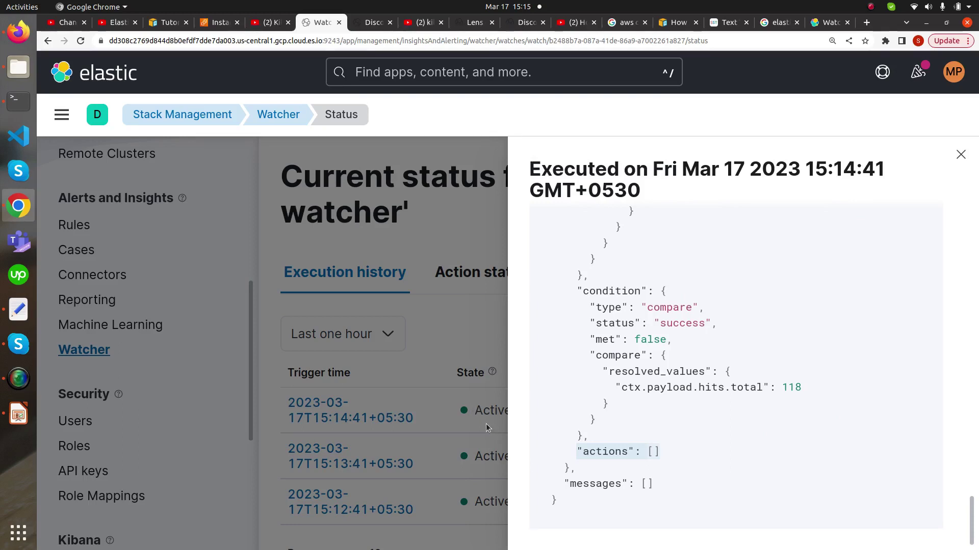
pyautogui.click(961, 155)
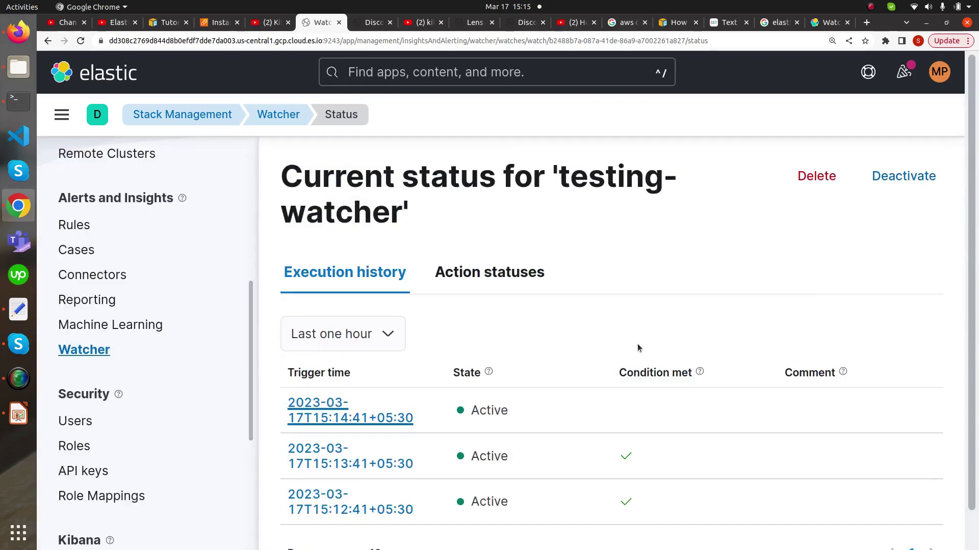